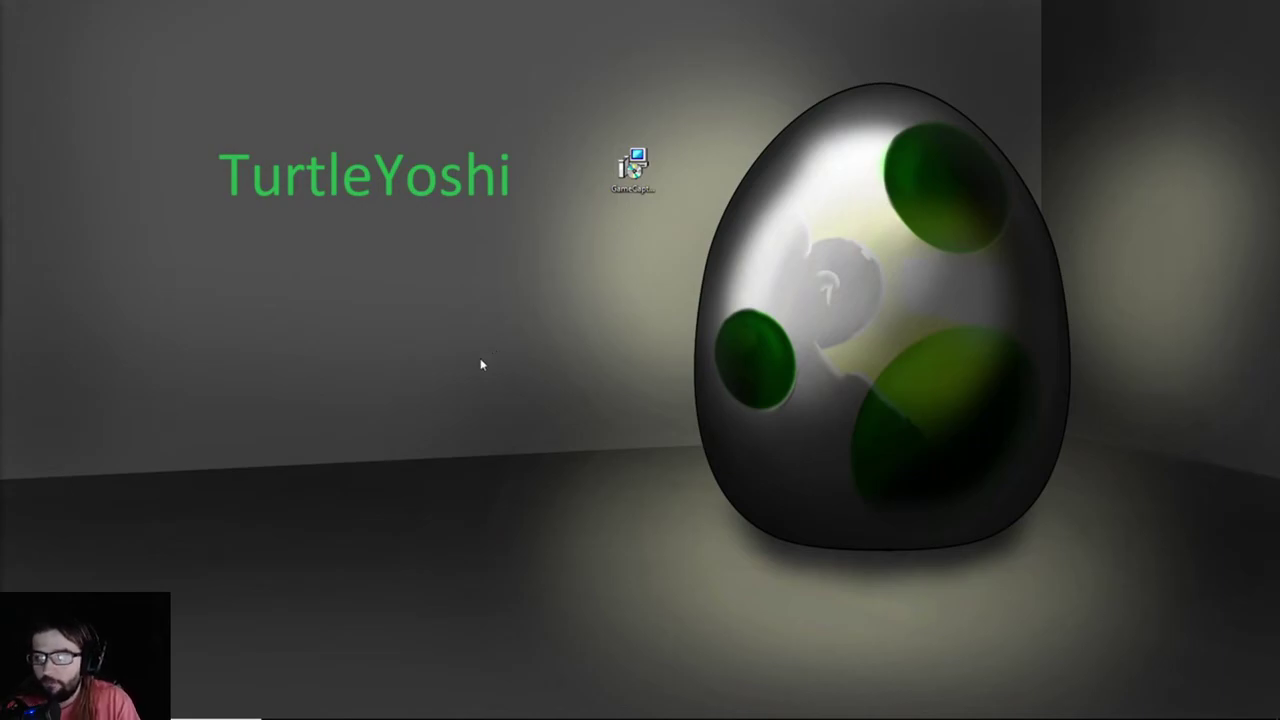
Search the web for '7 zip' in Chrome and open the 7-Zip website.
{"action": "left_click", "coordinate": [628, 155]}
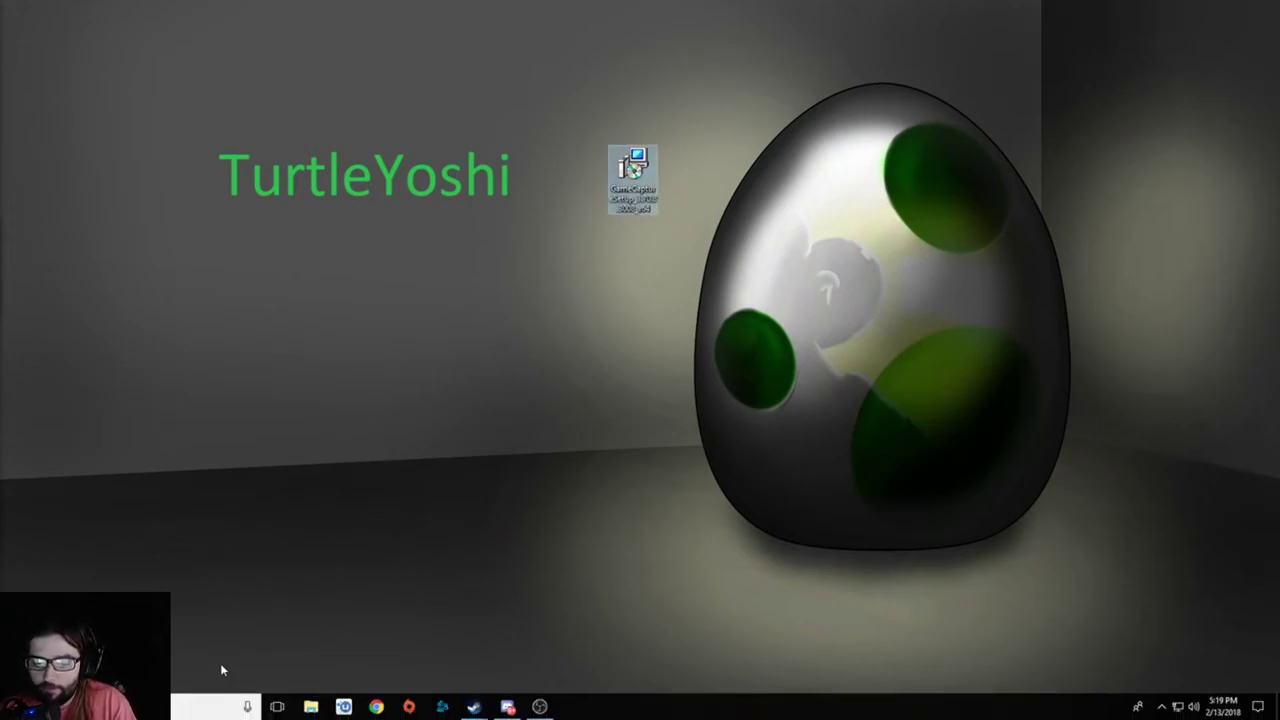
{"action": "left_click", "coordinate": [379, 707]}
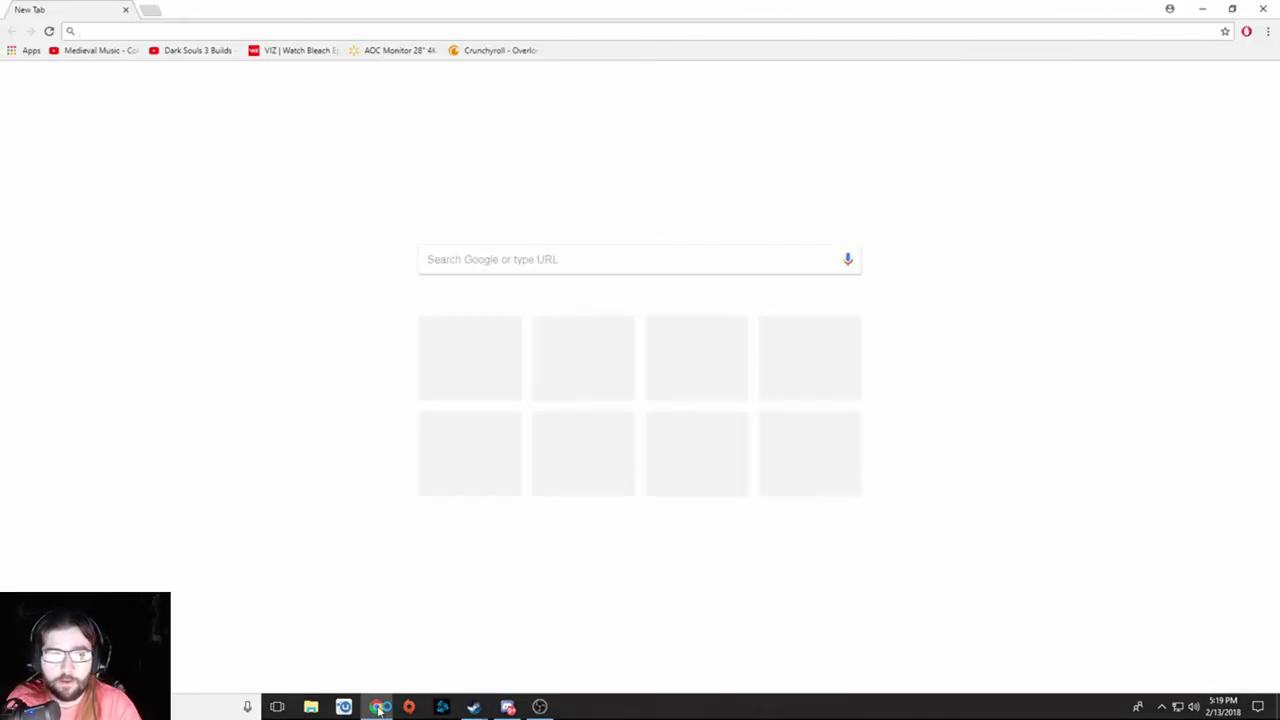
{"action": "type", "text": "7 zip"}
{"action": "key", "text": "Return"}
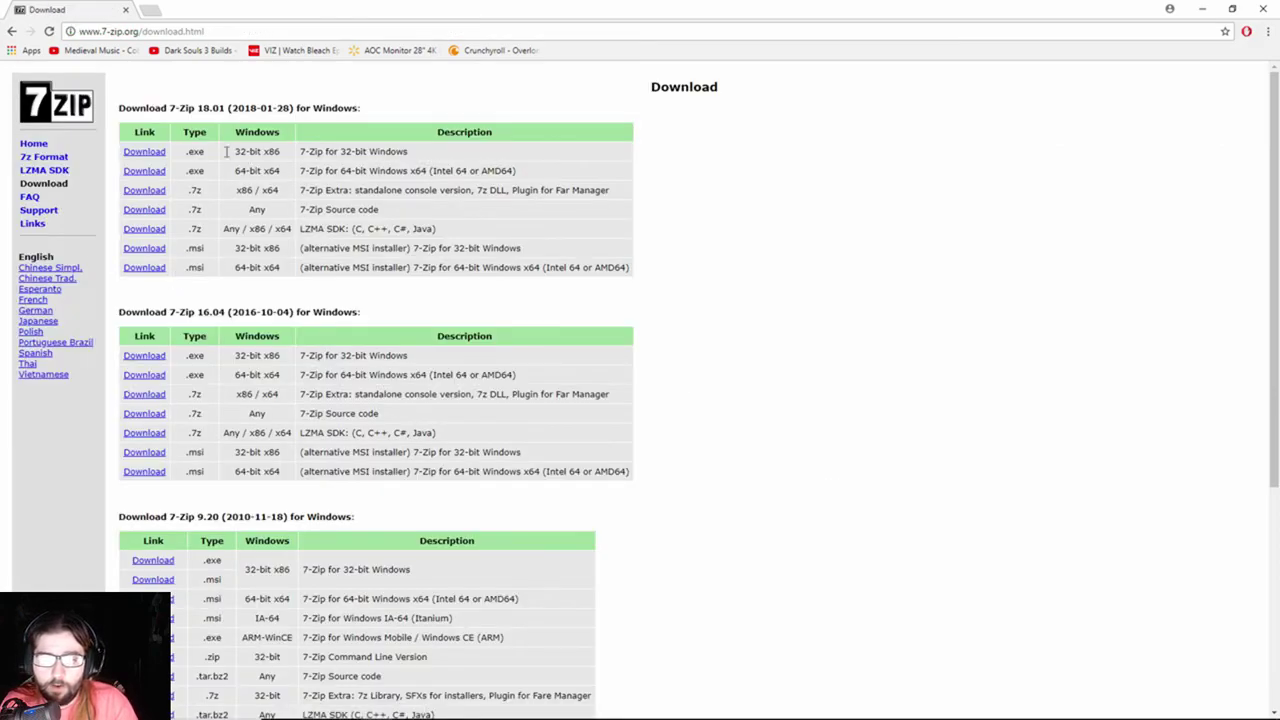
{"action": "left_click", "coordinate": [143, 152]}
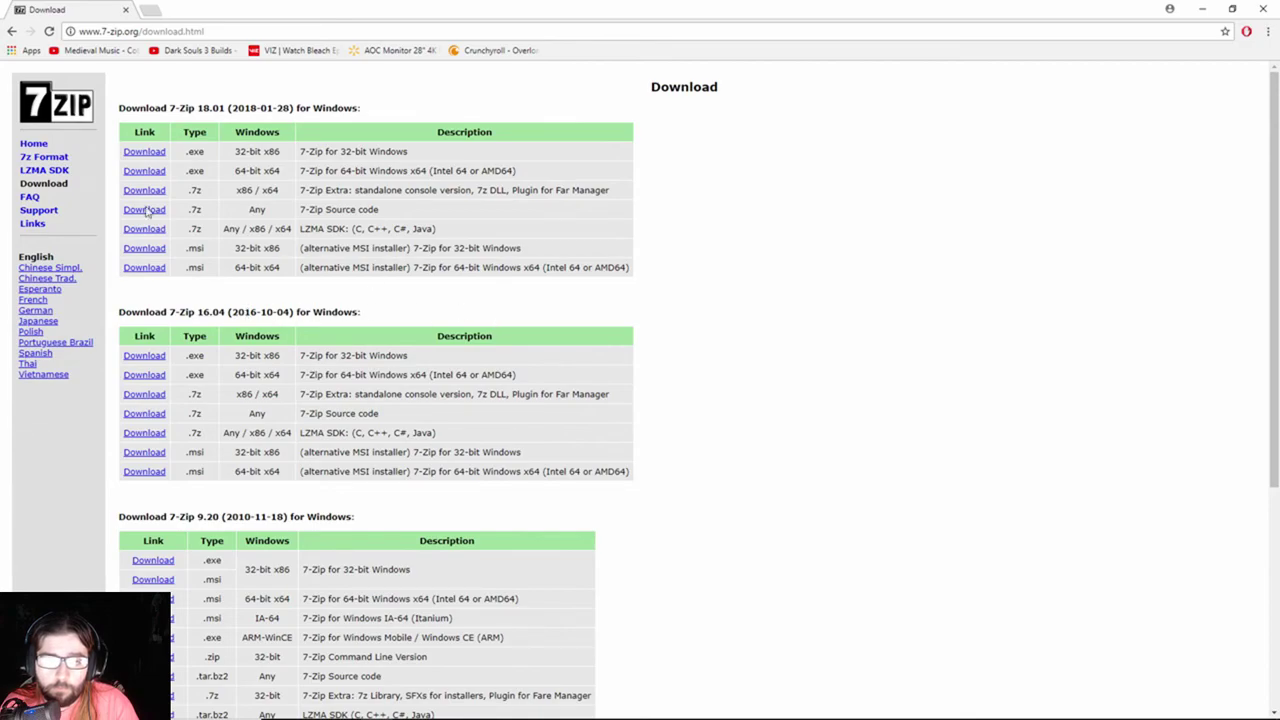
Download the 64-bit 7-Zip 18.01 installer (7z1801-x64.exe) and put it on the desktop.
{"action": "left_click", "coordinate": [140, 173]}
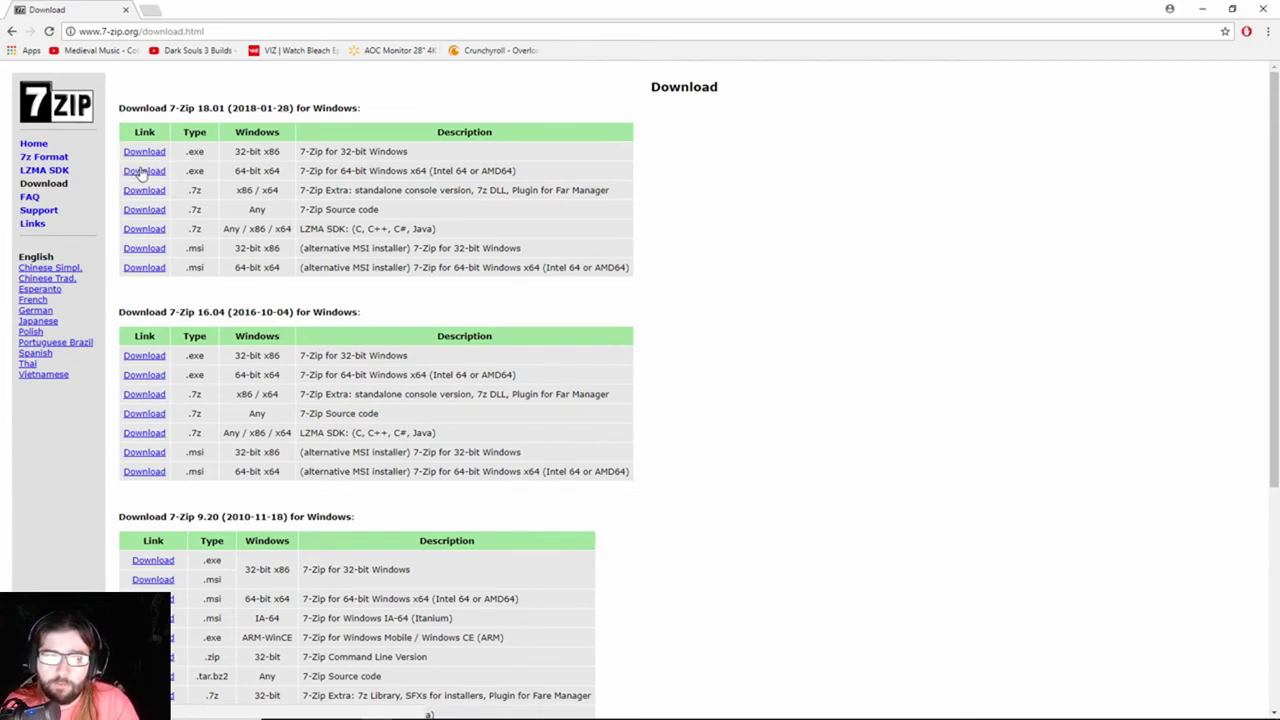
{"action": "double_click", "coordinate": [484, 12]}
{"action": "left_click_drag", "start_coordinate": [300, 638], "coordinate": [125, 168]}
Place the 7-Zip installer beside the setup and create a desktop folder named 'window 7 elgato tut'.
{"action": "key", "text": "super+d"}
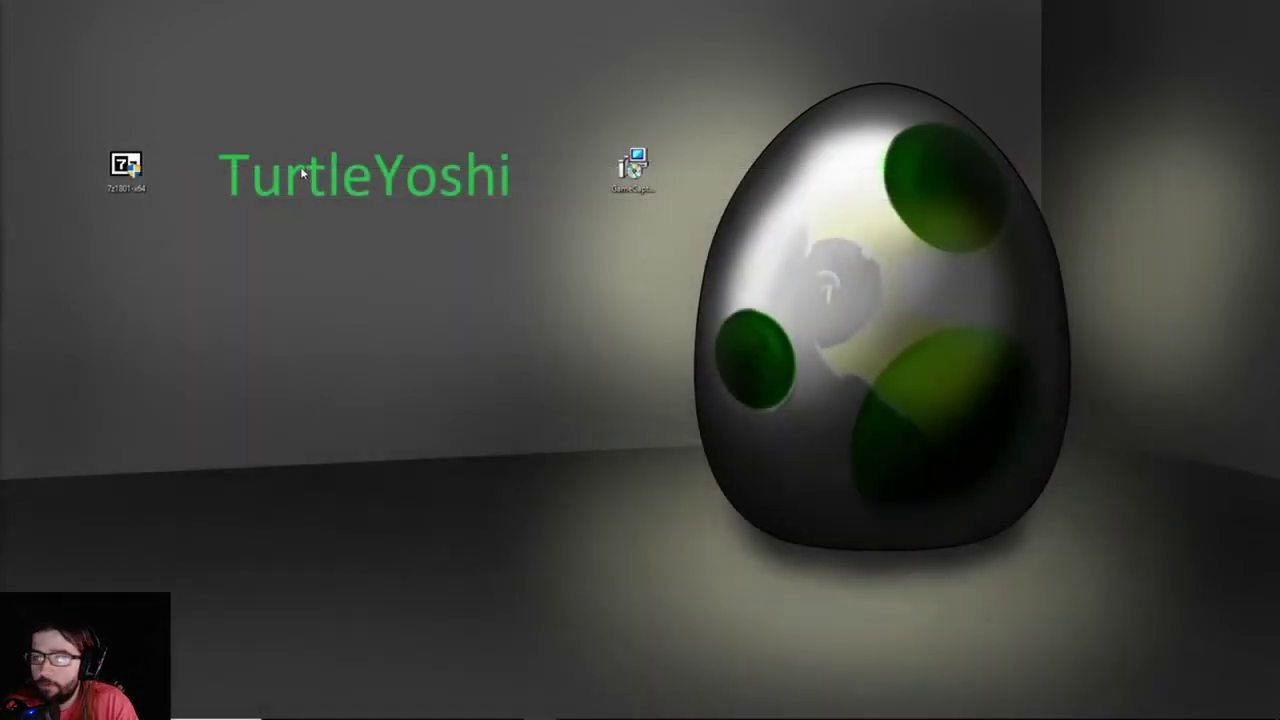
{"action": "left_click_drag", "start_coordinate": [155, 176], "coordinate": [705, 175]}
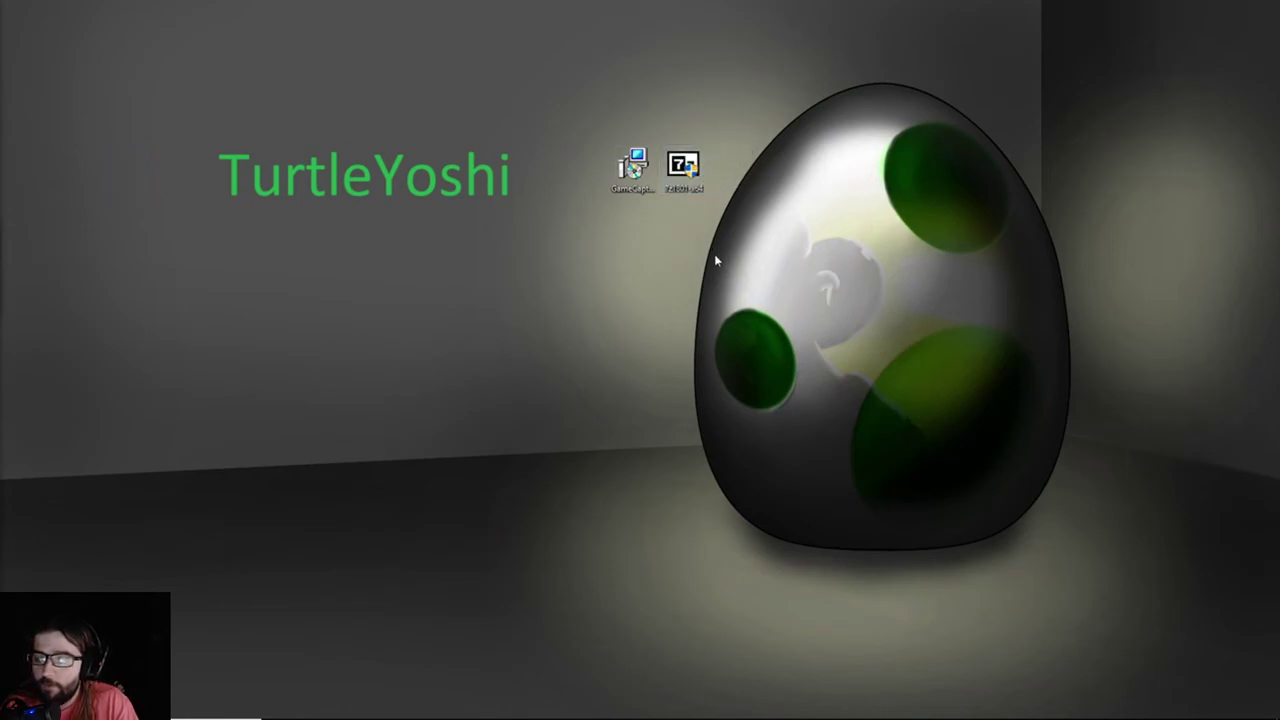
{"action": "left_click", "coordinate": [646, 243]}
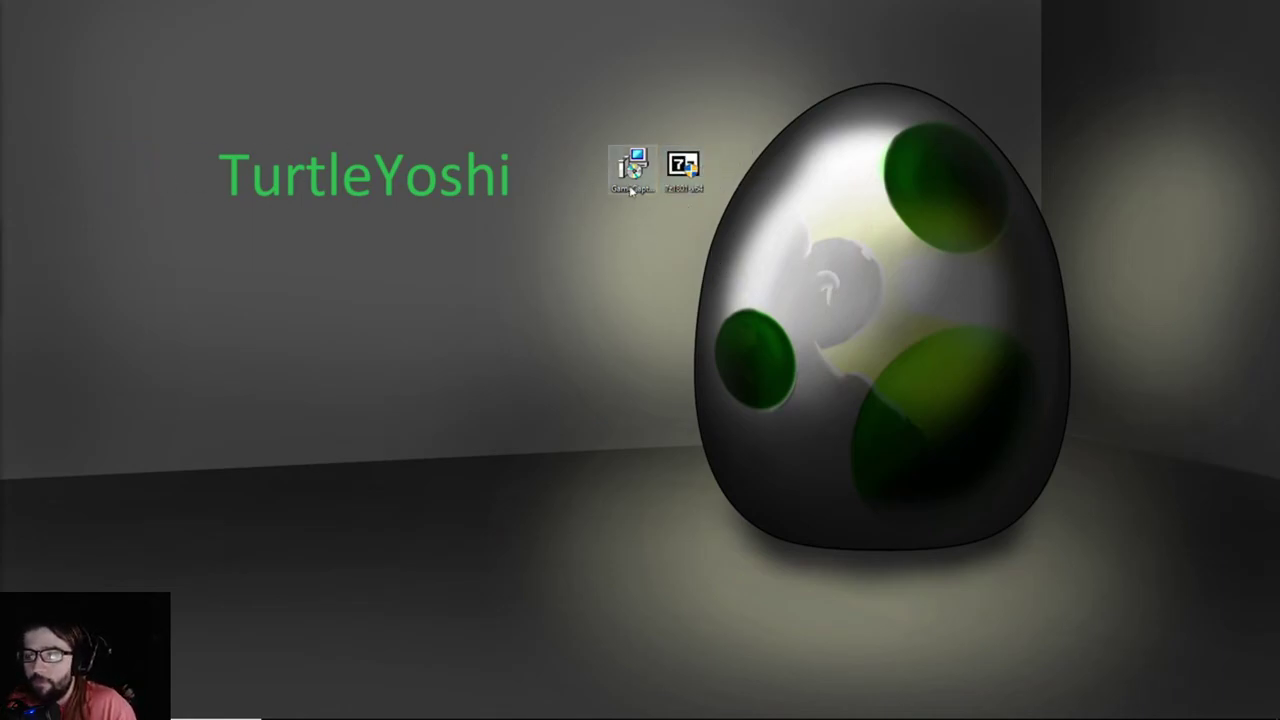
{"action": "right_click", "coordinate": [621, 248]}
{"action": "mouse_move", "coordinate": [720, 371]}
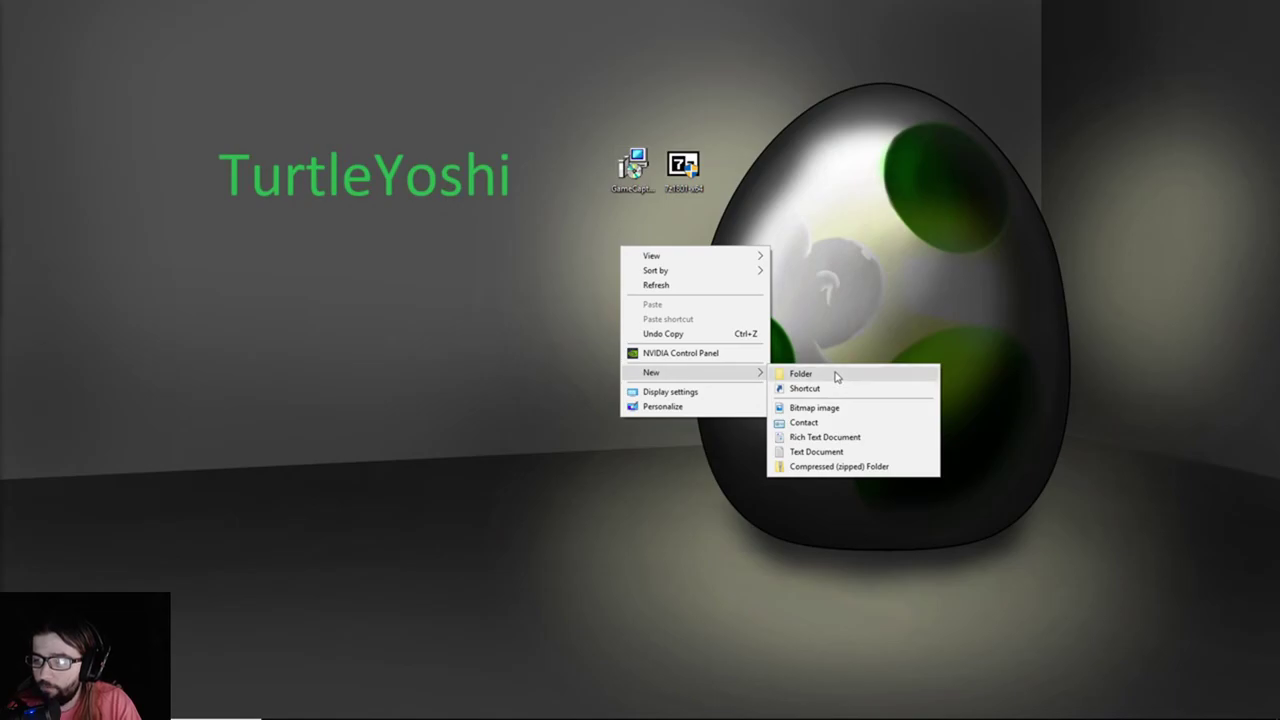
{"action": "left_click", "coordinate": [838, 375]}
{"action": "key", "text": "BackSpace"}
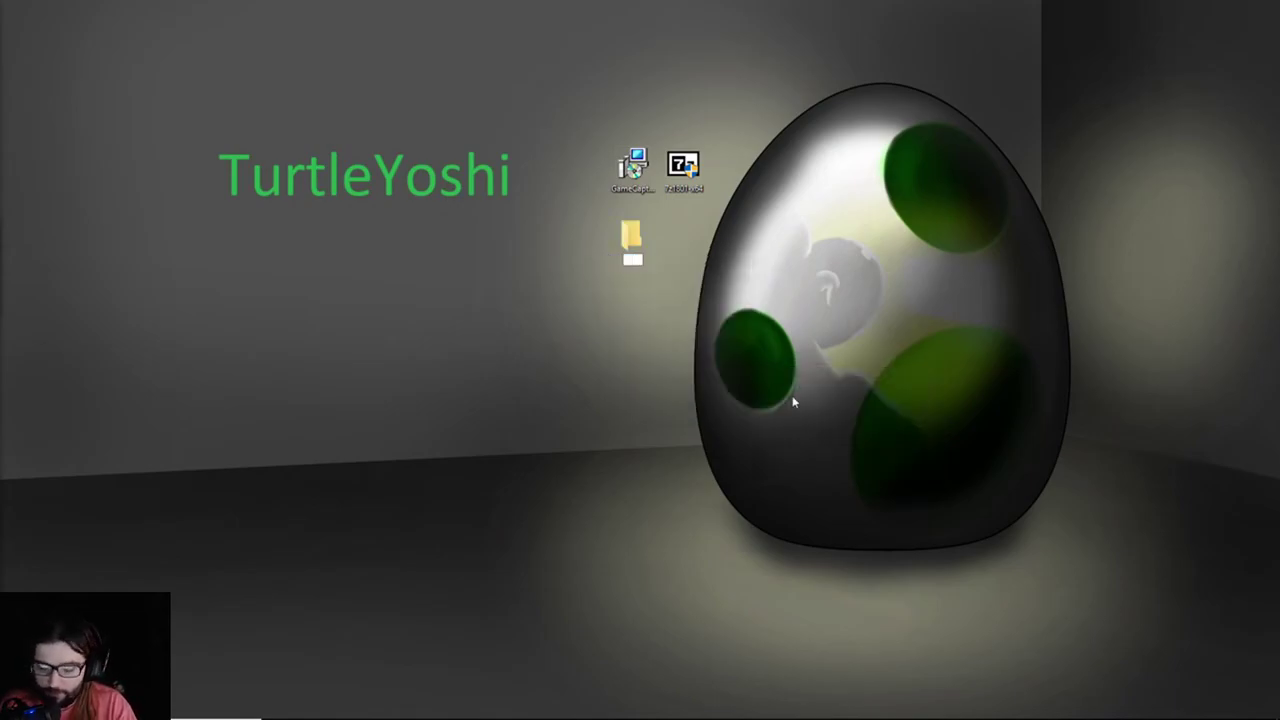
{"action": "type", "text": "window"}
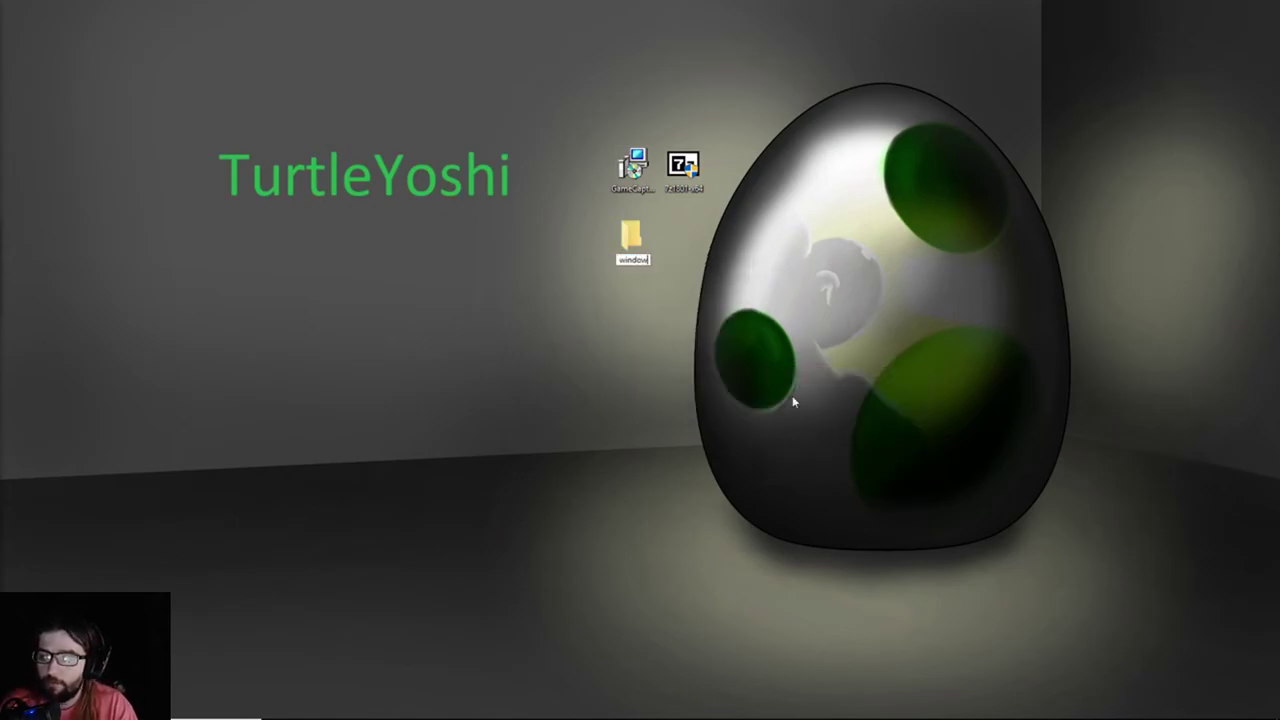
{"action": "type", "text": " 7 elgato tut"}
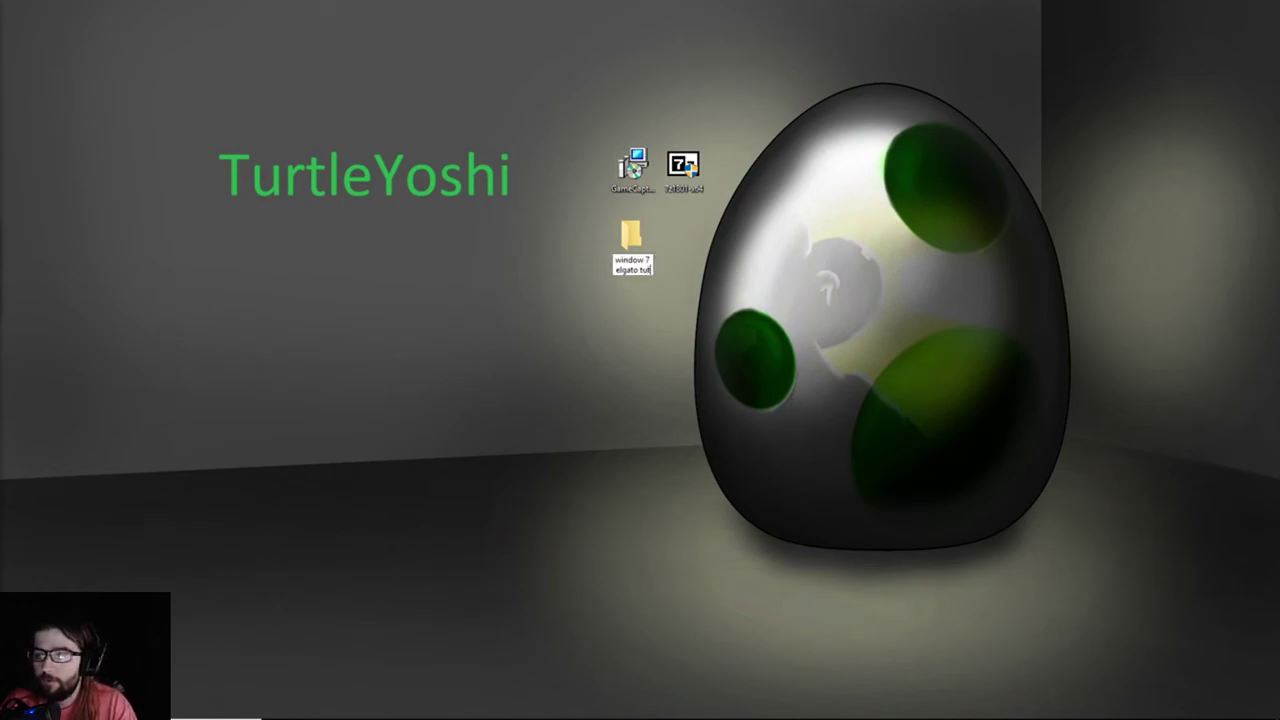
{"action": "key", "text": "Return"}
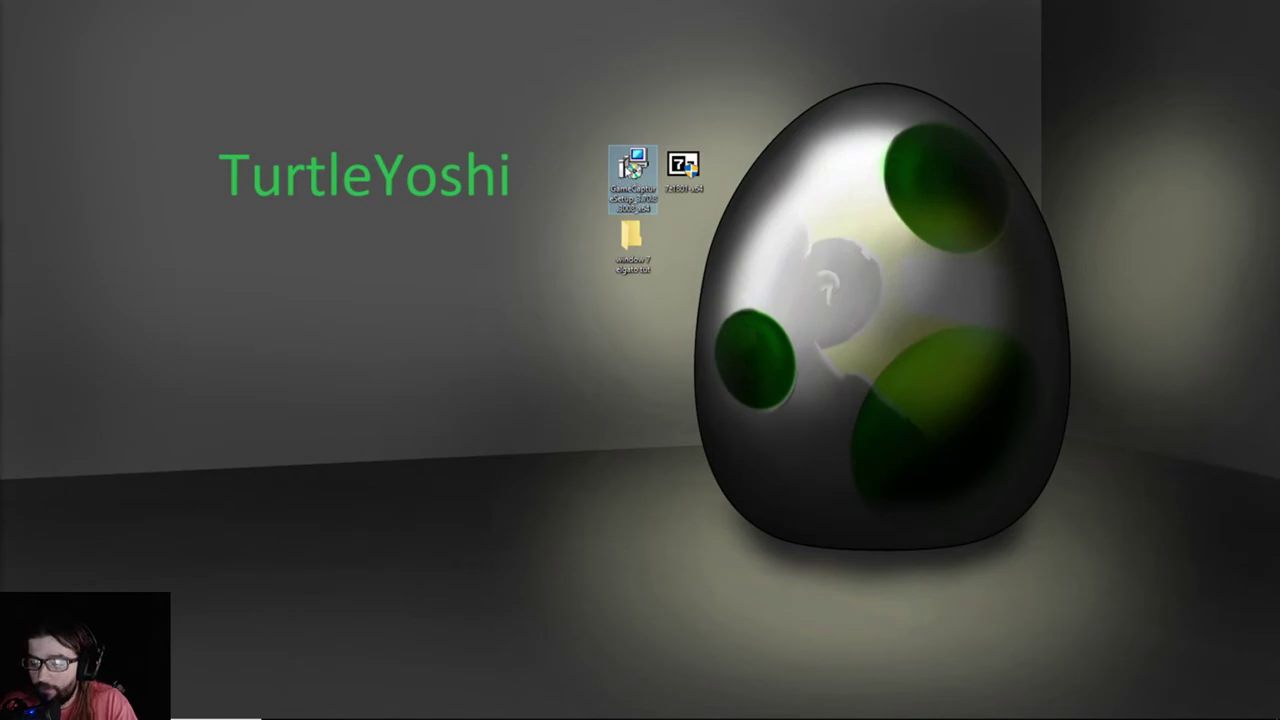
Extract the GameCapture setup into the 'window 7 elgato tut' folder with 7-Zip Extract Here.
{"action": "left_click_drag", "start_coordinate": [630, 168], "coordinate": [633, 258]}
{"action": "mouse_move", "coordinate": [690, 260]}
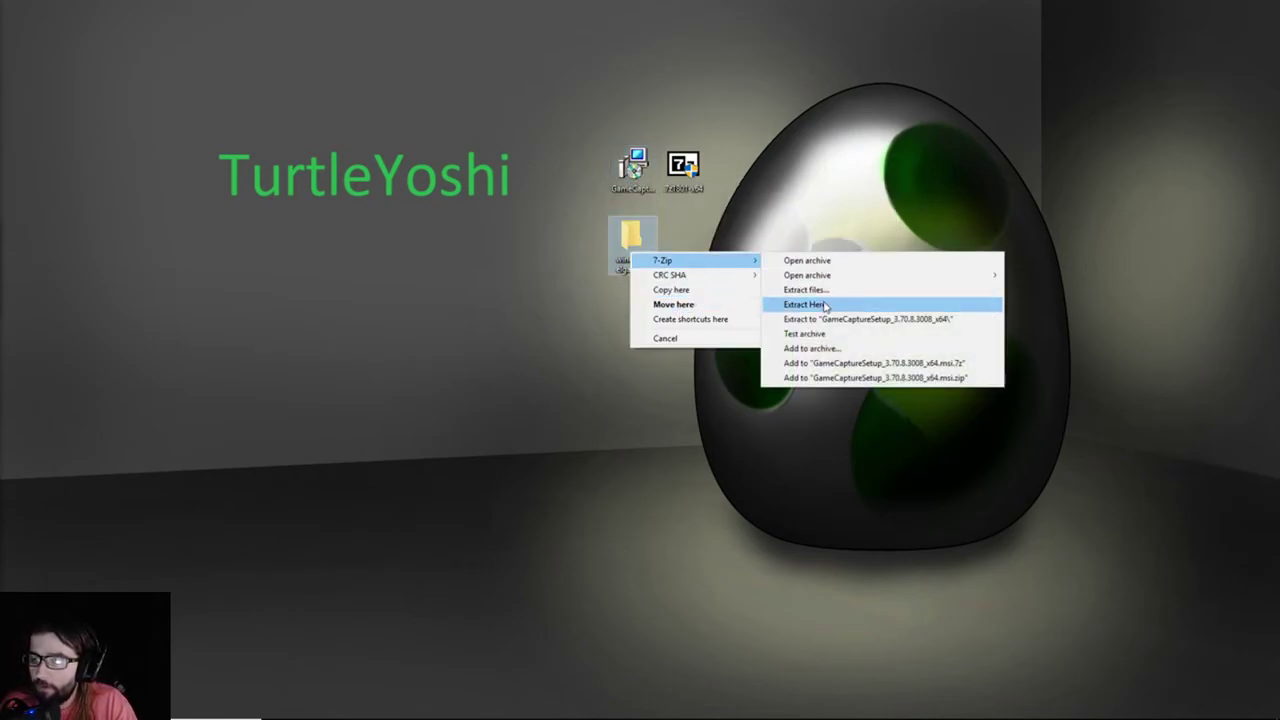
{"action": "left_click", "coordinate": [826, 305]}
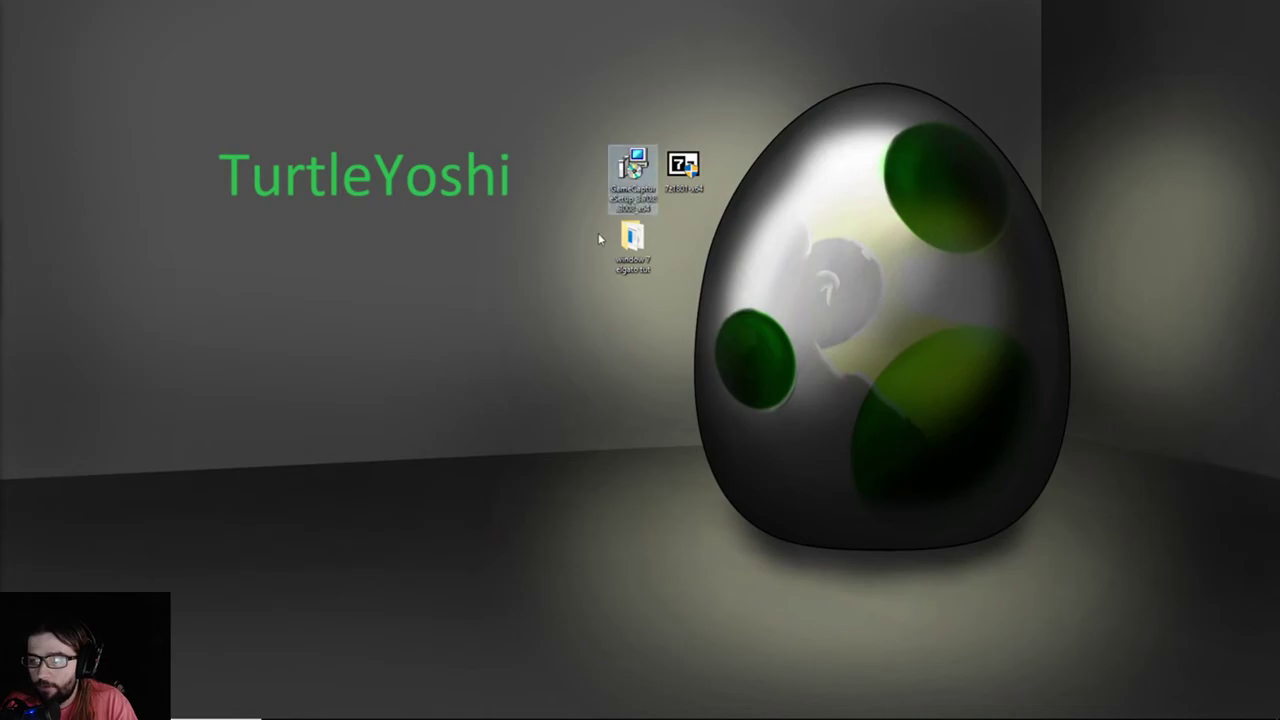
{"action": "double_click", "coordinate": [630, 242]}
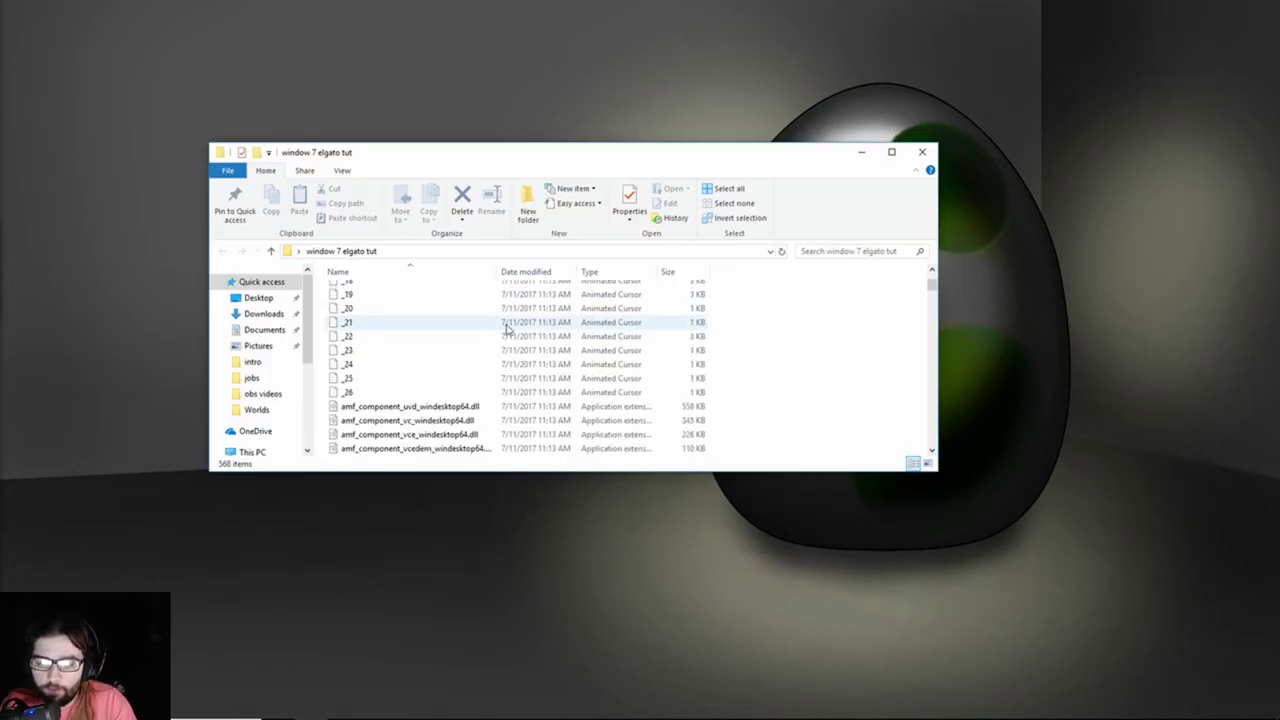
Scroll through the extracted files and select DRVInstaller, then the GameCapture application.
{"action": "scroll", "coordinate": [510, 326], "scroll_direction": "down", "scroll_amount": 15}
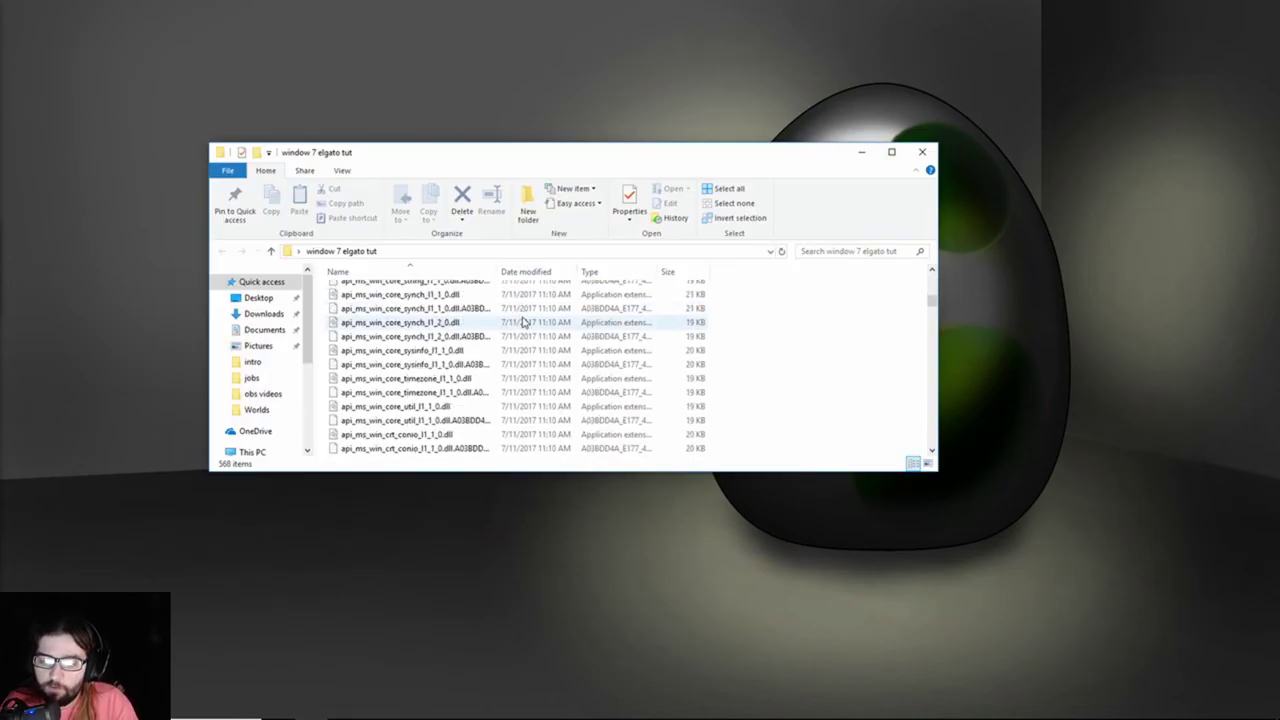
{"action": "scroll", "coordinate": [510, 330], "scroll_direction": "down", "scroll_amount": 15}
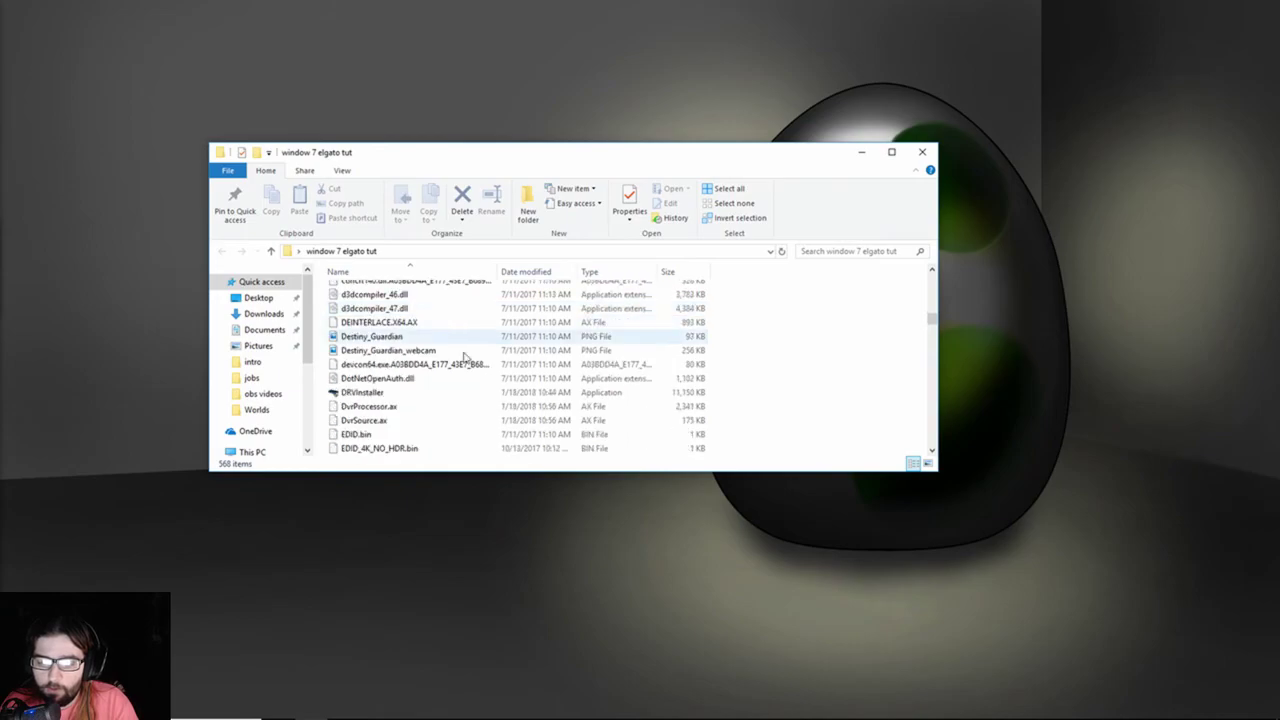
{"action": "left_click", "coordinate": [377, 395]}
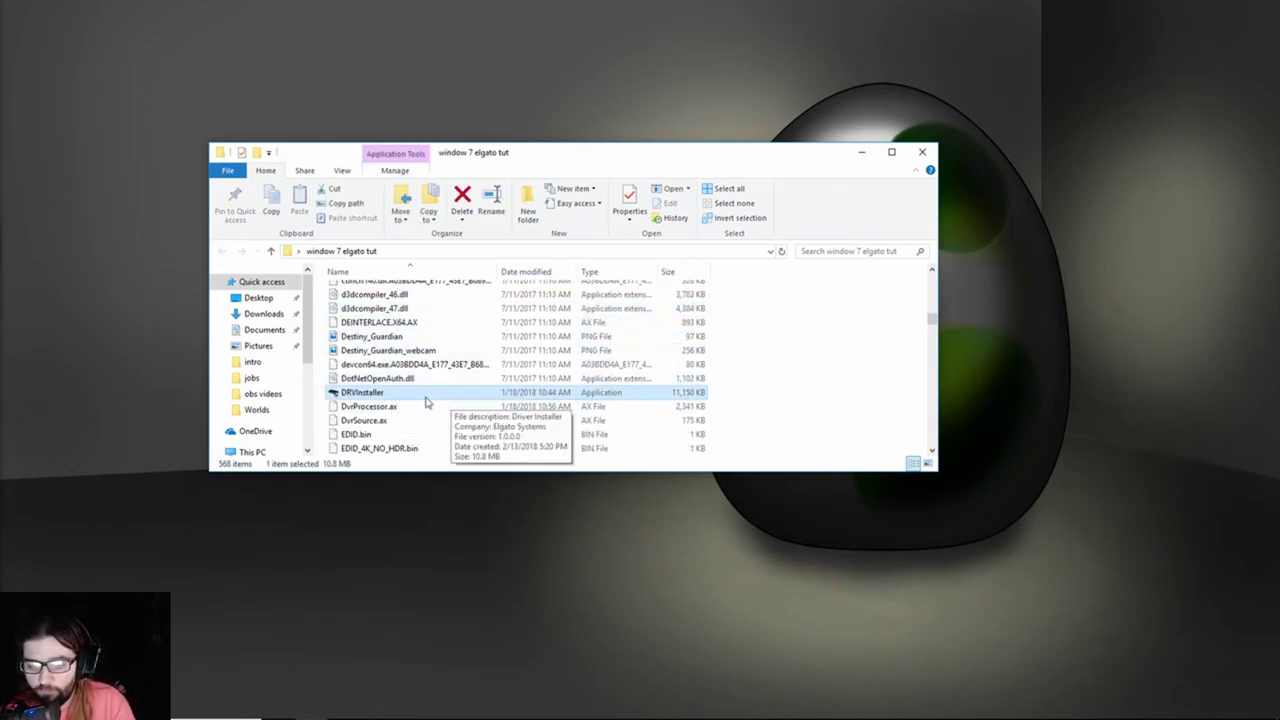
{"action": "scroll", "coordinate": [418, 402], "scroll_direction": "down", "scroll_amount": 15}
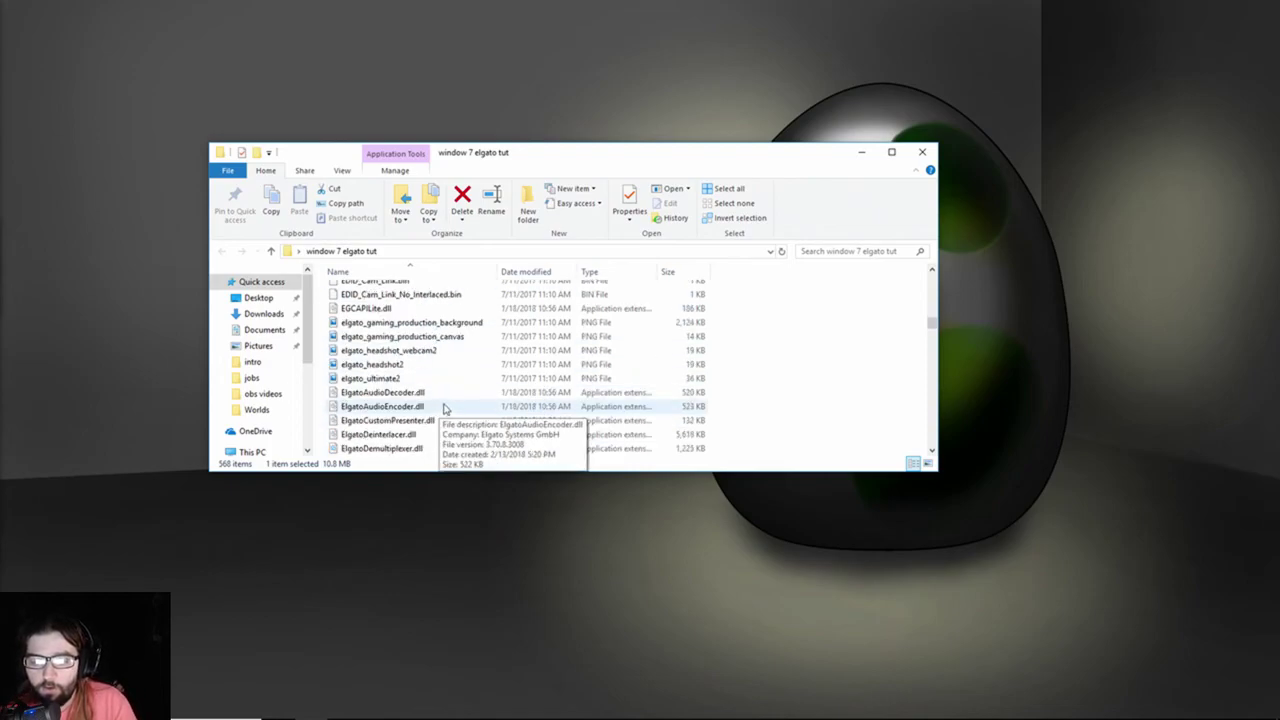
{"action": "scroll", "coordinate": [463, 371], "scroll_direction": "up", "scroll_amount": 3}
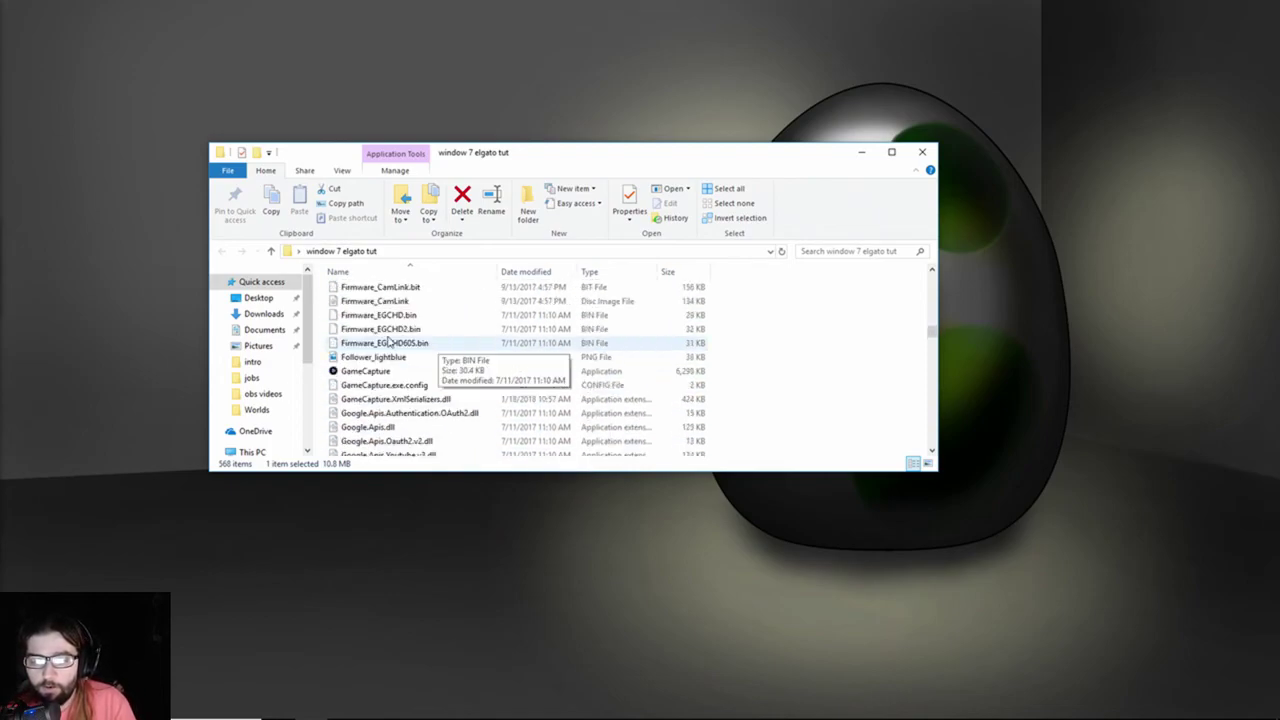
{"action": "left_click", "coordinate": [402, 371]}
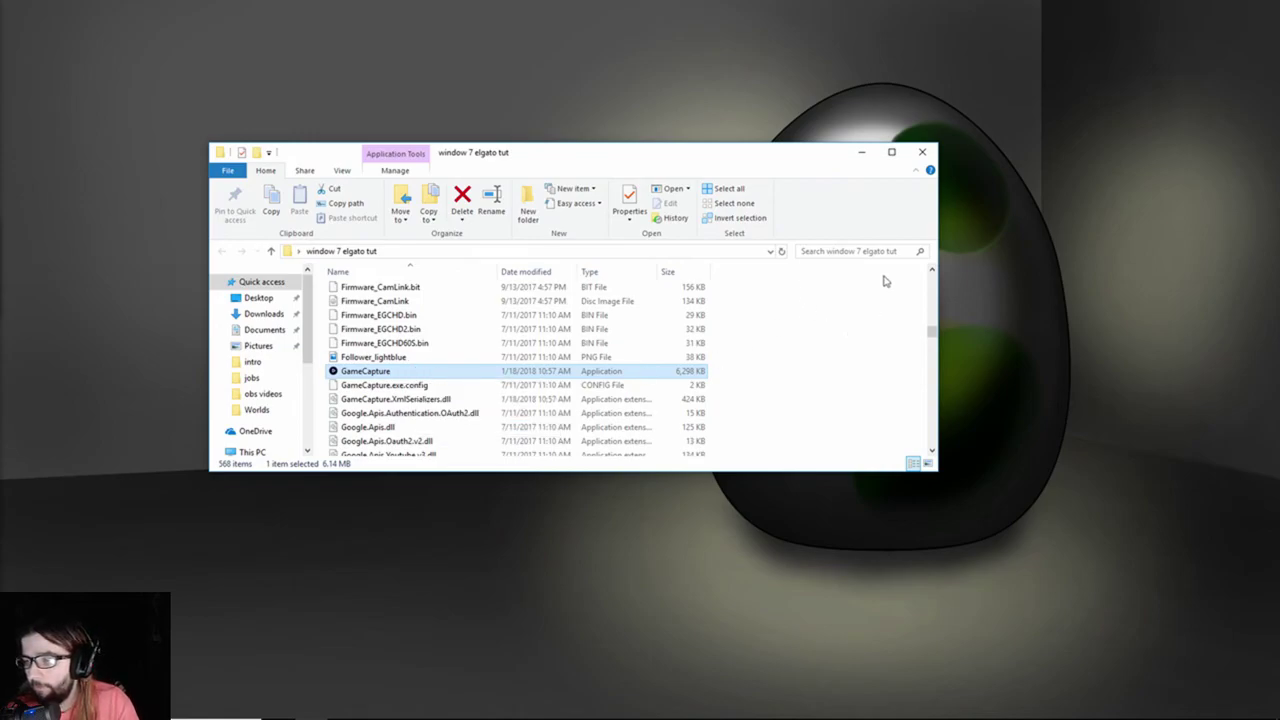
Close the extracted-files Explorer window and the Game Capture HD program.
{"action": "left_click", "coordinate": [922, 152]}
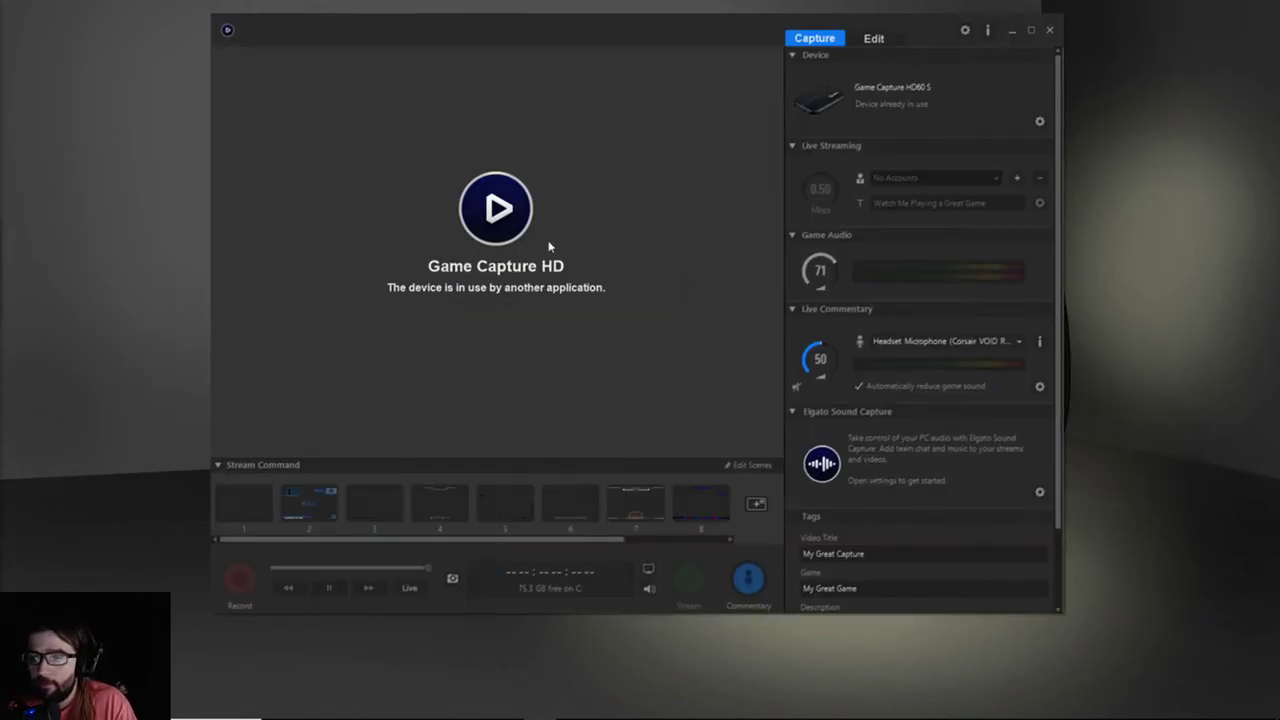
{"action": "left_click", "coordinate": [1050, 32]}
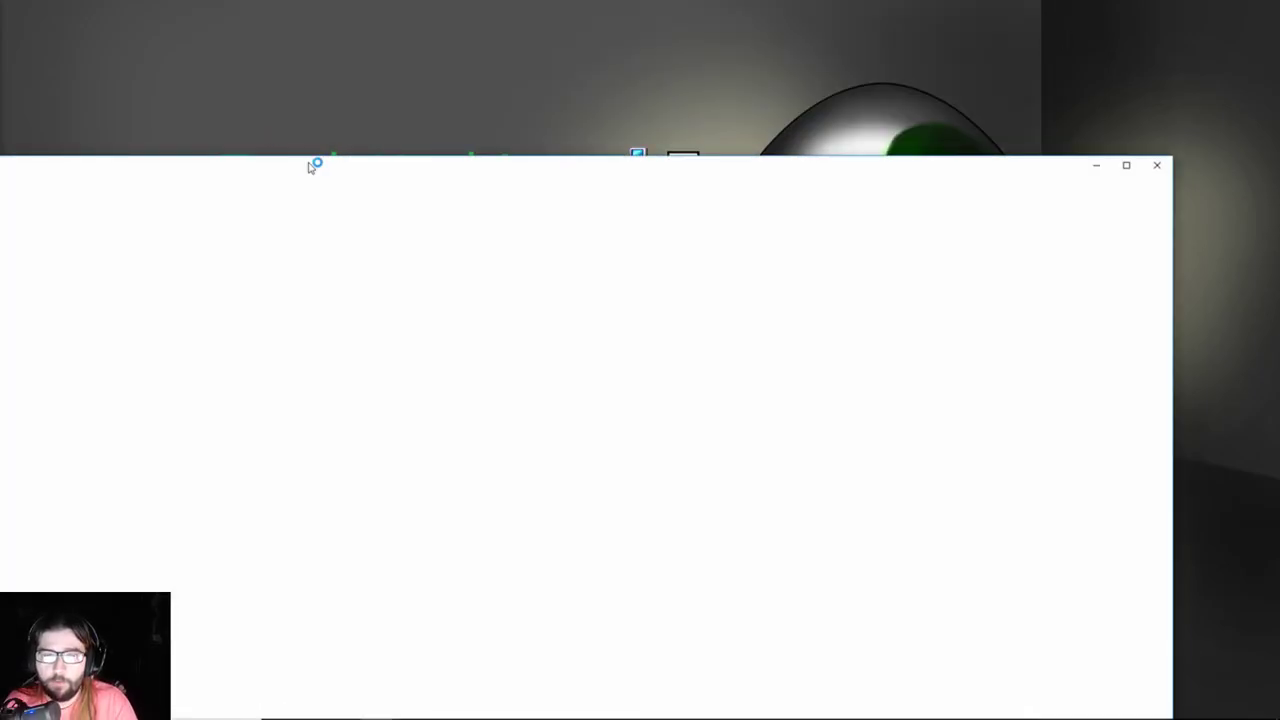
Maximize Chrome, search for Elgato support, and open the Elgato Systems support portal.
{"action": "left_click_drag", "start_coordinate": [314, 163], "coordinate": [455, 1]}
{"action": "type", "text": "el"}
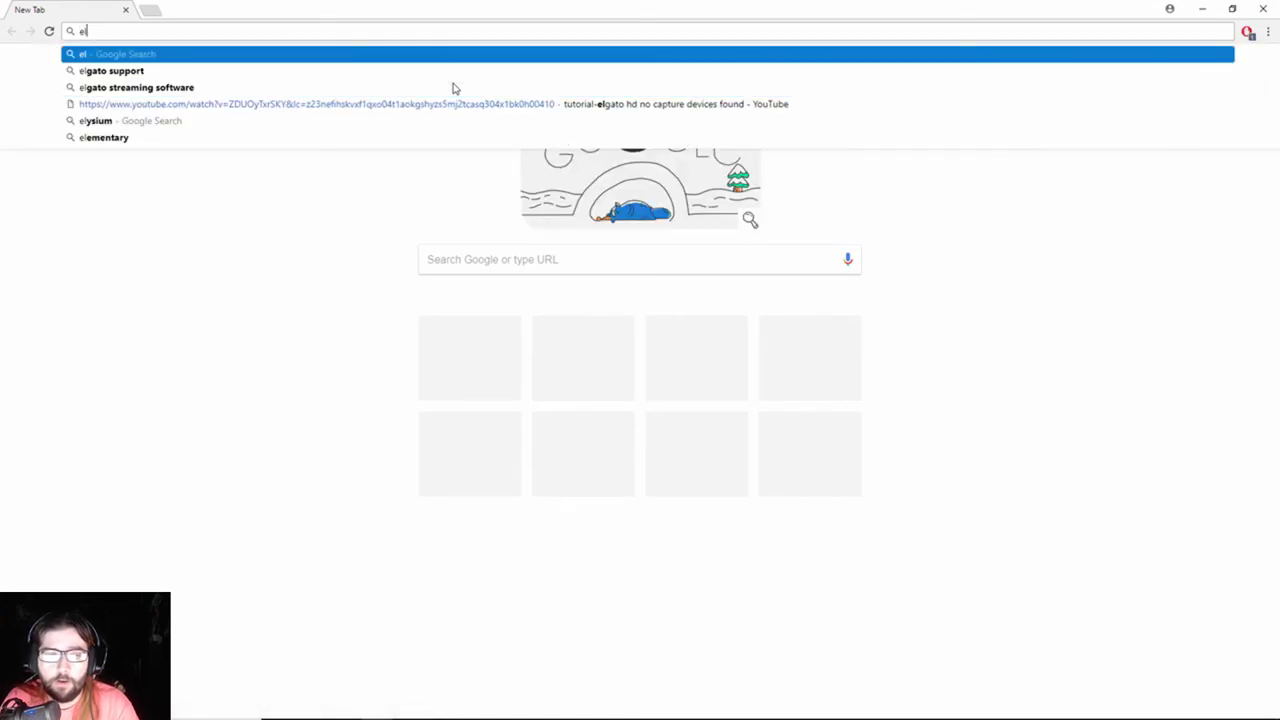
{"action": "key", "text": "Down"}
{"action": "key", "text": "Return"}
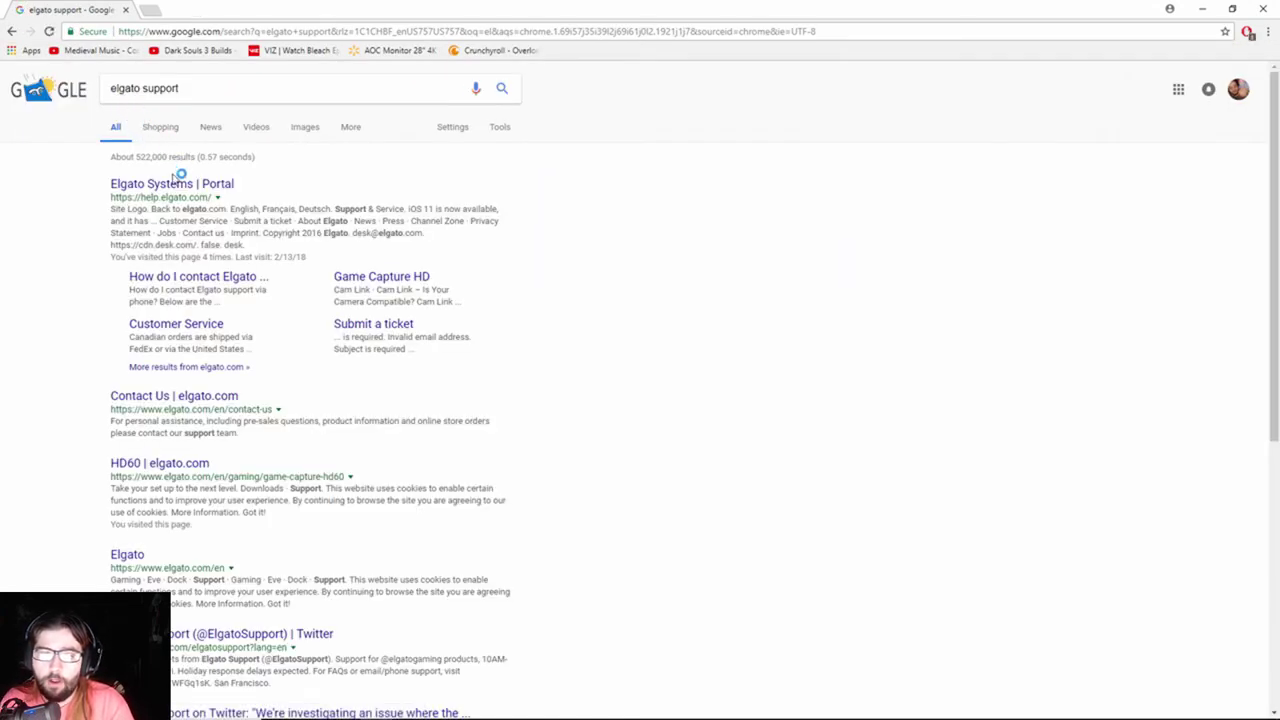
{"action": "left_click", "coordinate": [174, 182]}
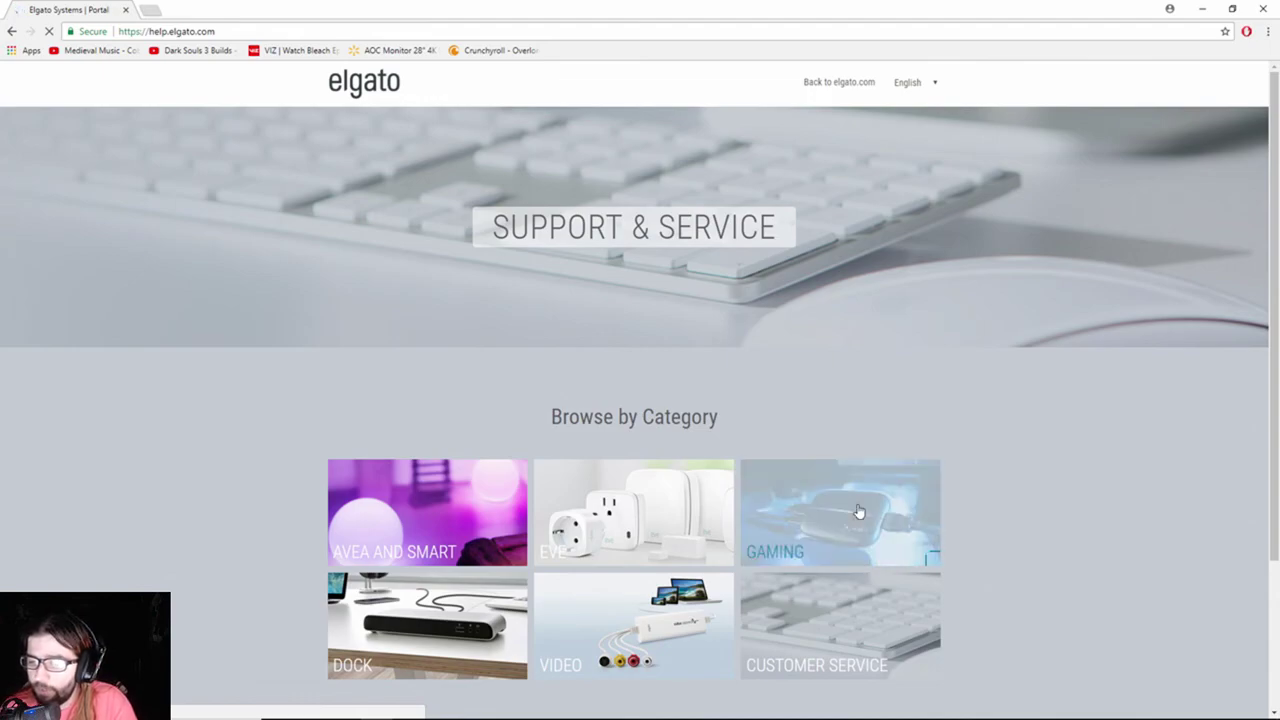
From the Gaming section, open the Game Capture HD Release Notes (Windows) and highlight the Windows 7 note.
{"action": "left_click", "coordinate": [858, 512]}
{"action": "scroll", "coordinate": [781, 477], "scroll_direction": "down", "scroll_amount": 3}
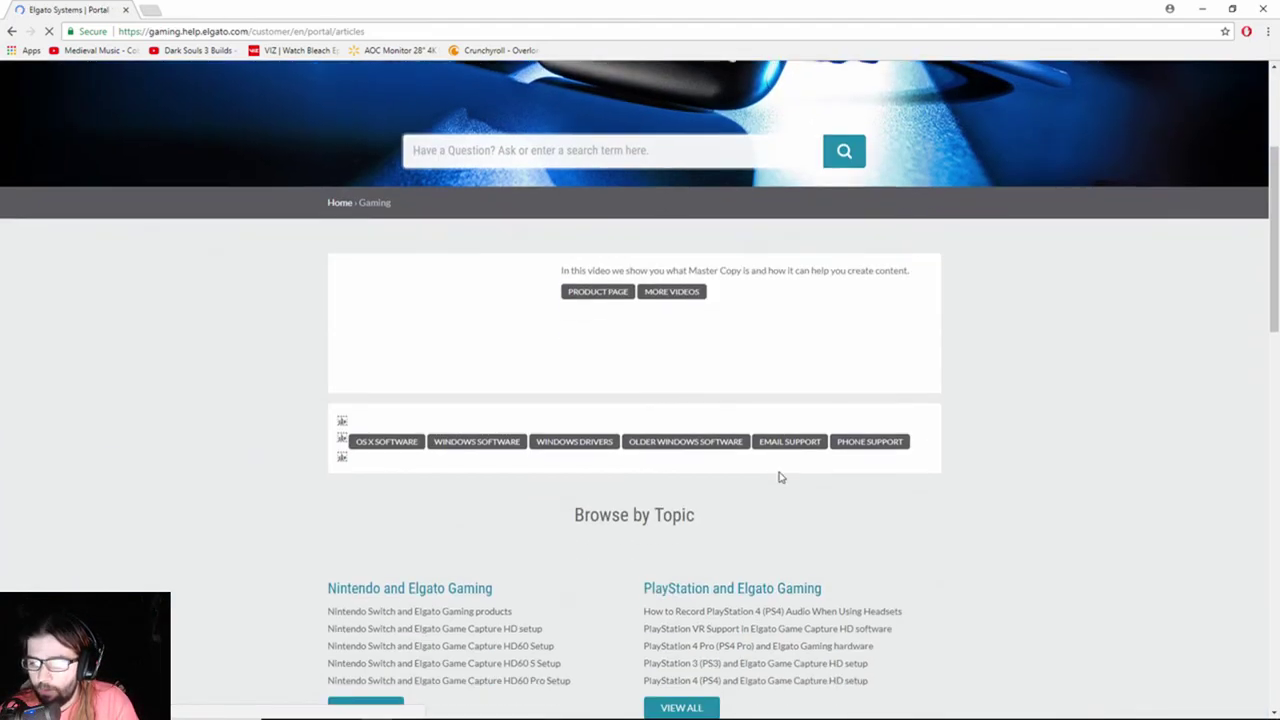
{"action": "scroll", "coordinate": [781, 477], "scroll_direction": "down", "scroll_amount": 6}
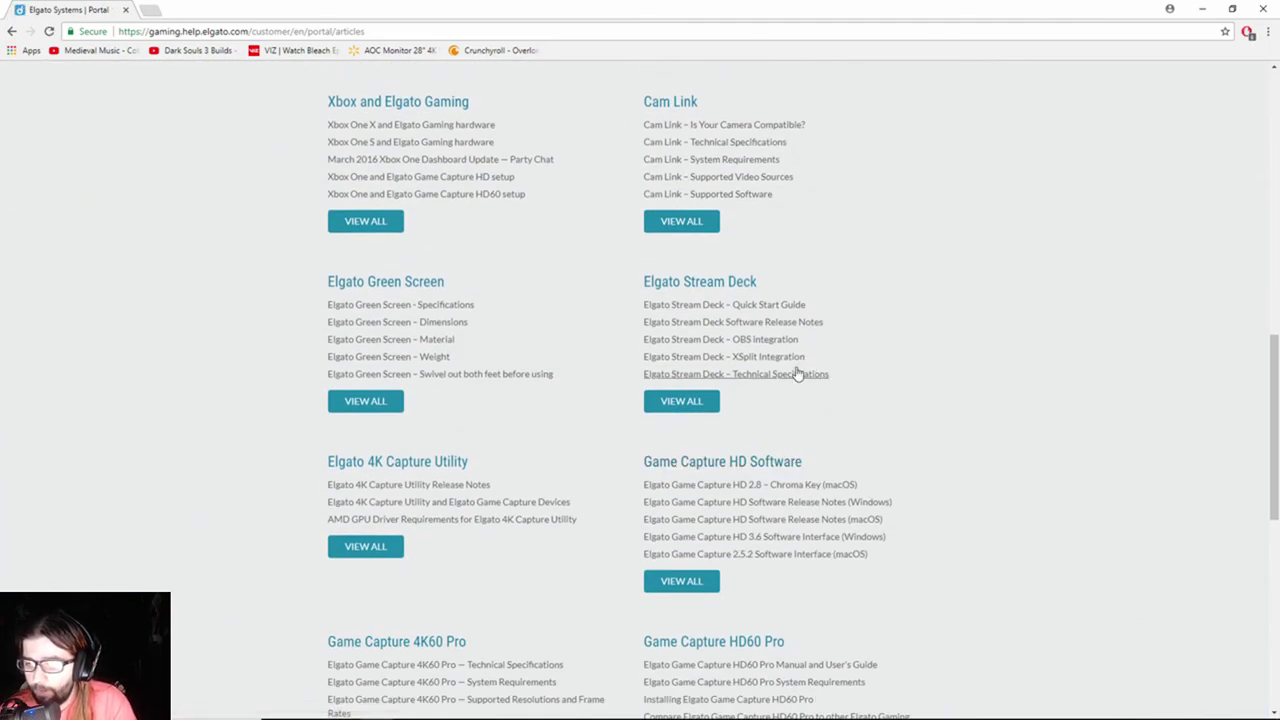
{"action": "scroll", "coordinate": [846, 343], "scroll_direction": "down", "scroll_amount": 1}
{"action": "scroll", "coordinate": [820, 316], "scroll_direction": "up", "scroll_amount": 1}
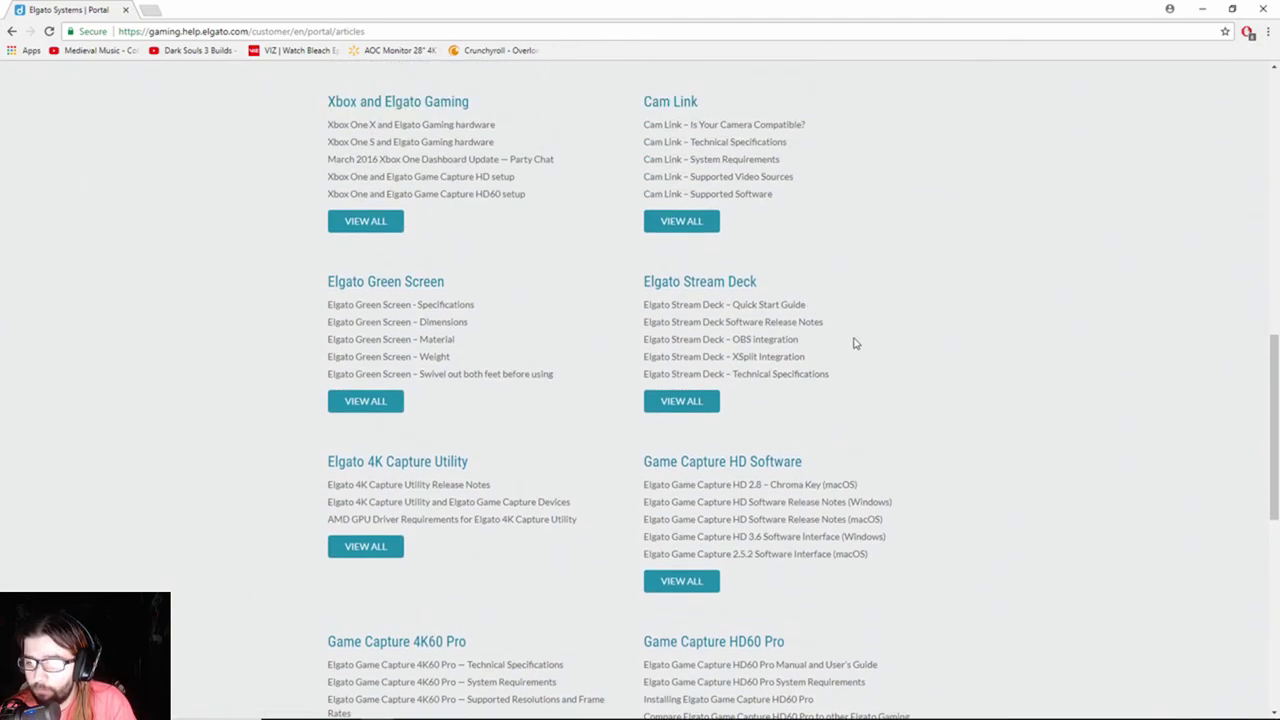
{"action": "left_click_drag", "start_coordinate": [923, 503], "coordinate": [657, 507]}
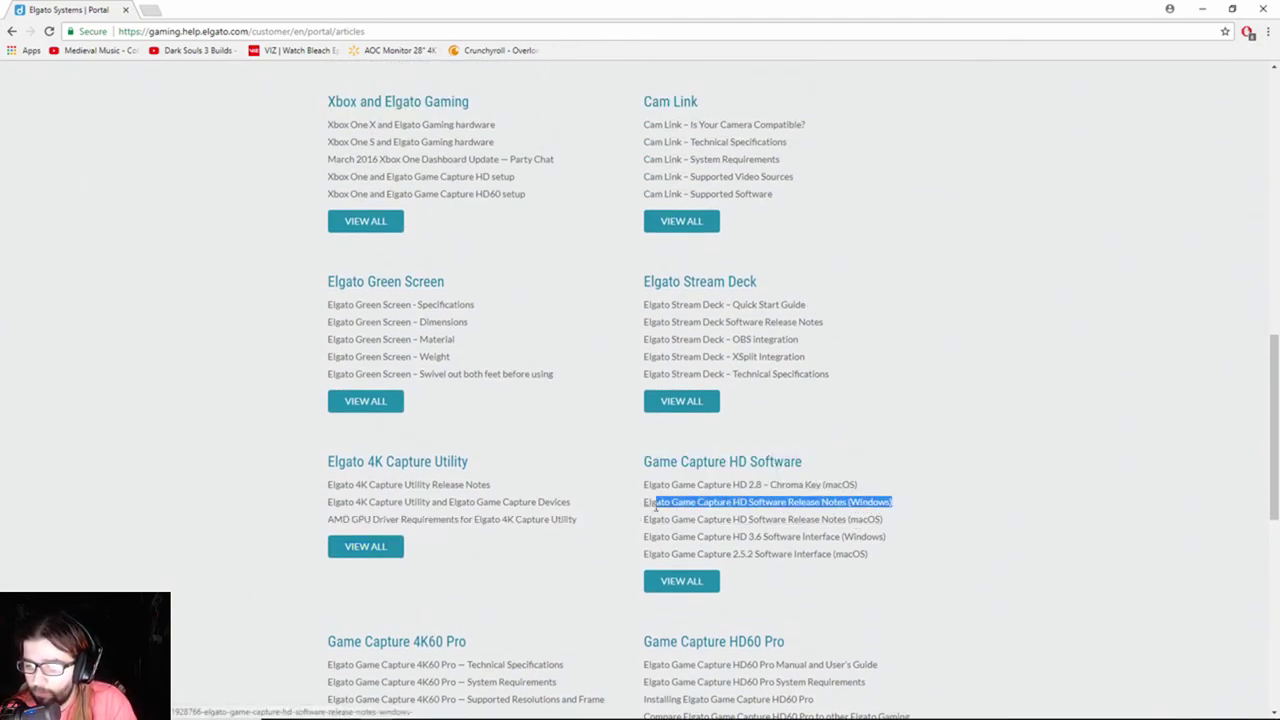
{"action": "left_click", "coordinate": [808, 507]}
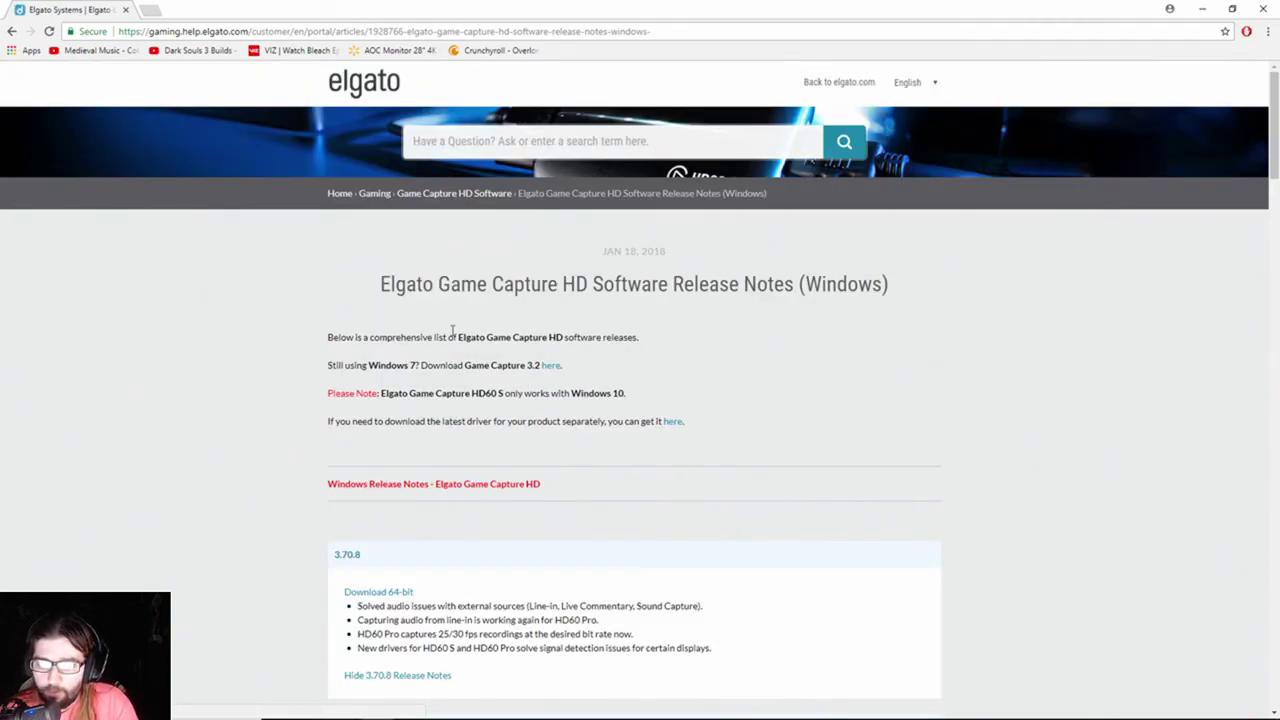
{"action": "left_click_drag", "start_coordinate": [310, 377], "coordinate": [506, 382]}
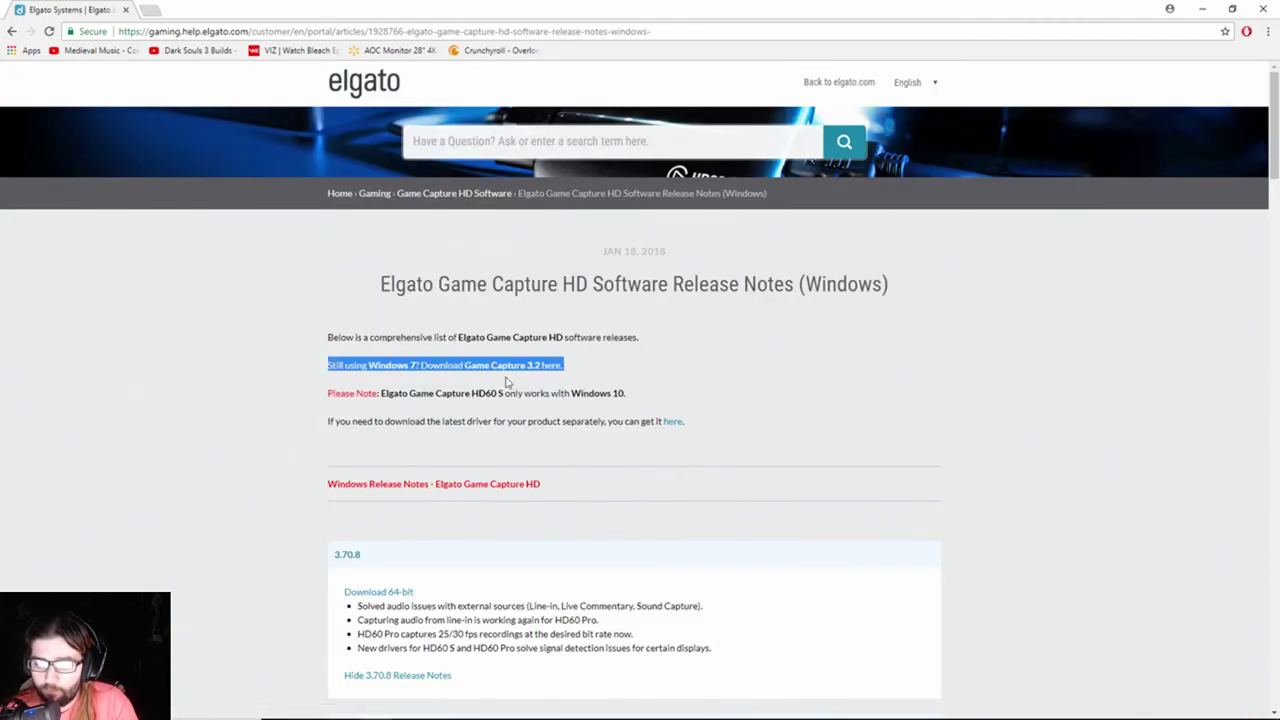
Download Game Capture 3.2 for Windows 7, the HD60 S Windows 7/8 driver, and the latest HD60 S Windows driver.
{"action": "left_click", "coordinate": [554, 367]}
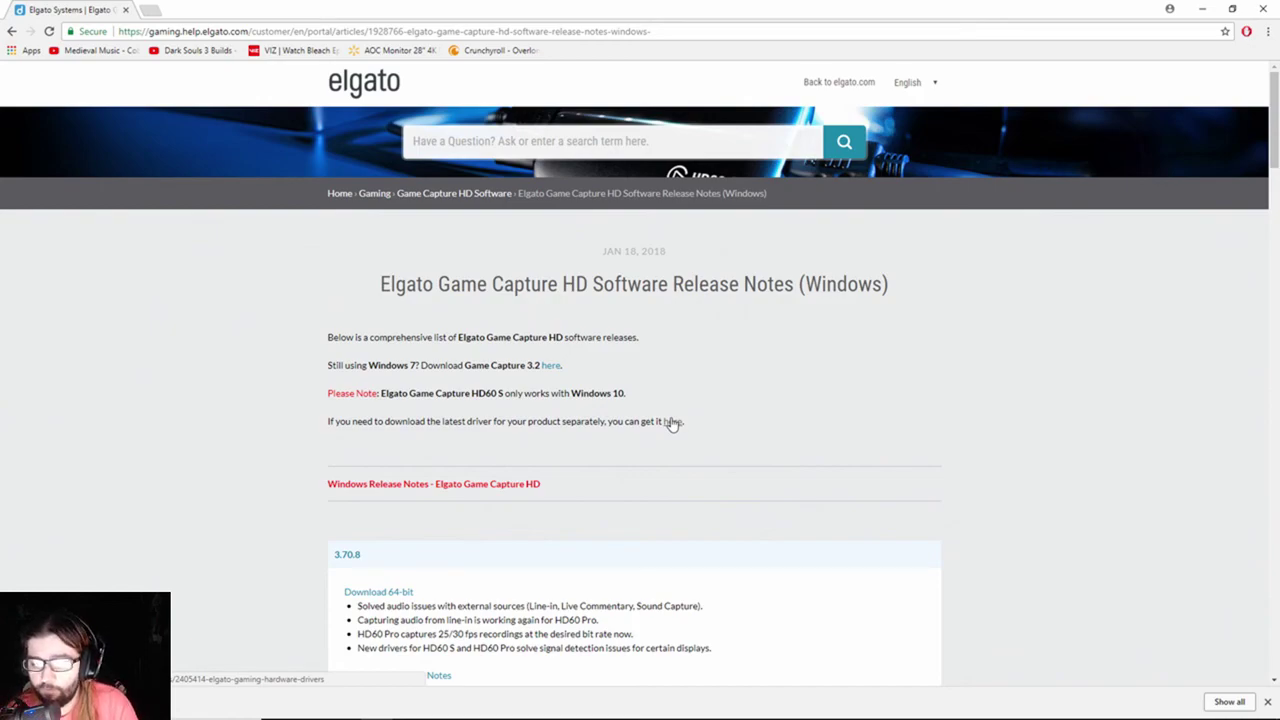
{"action": "scroll", "coordinate": [672, 421], "scroll_direction": "down", "scroll_amount": 5}
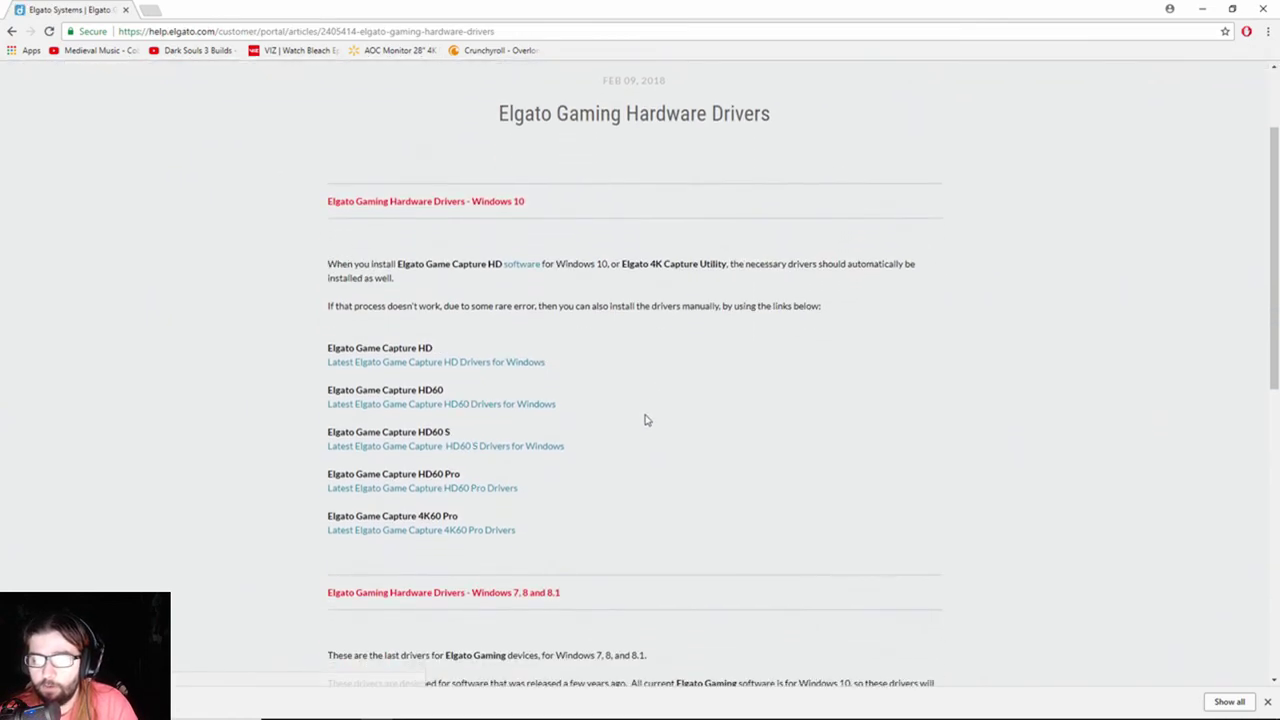
{"action": "scroll", "coordinate": [660, 400], "scroll_direction": "down", "scroll_amount": 1}
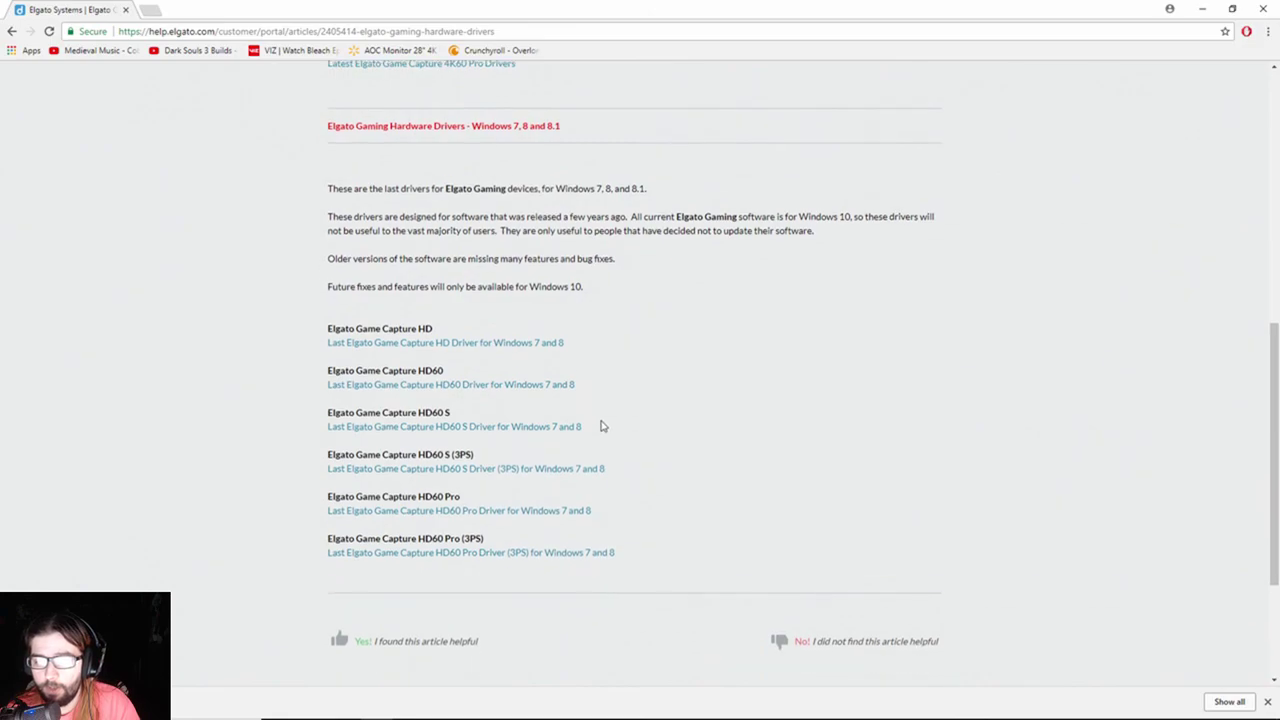
{"action": "left_click_drag", "start_coordinate": [612, 426], "coordinate": [268, 404]}
{"action": "left_click", "coordinate": [388, 430]}
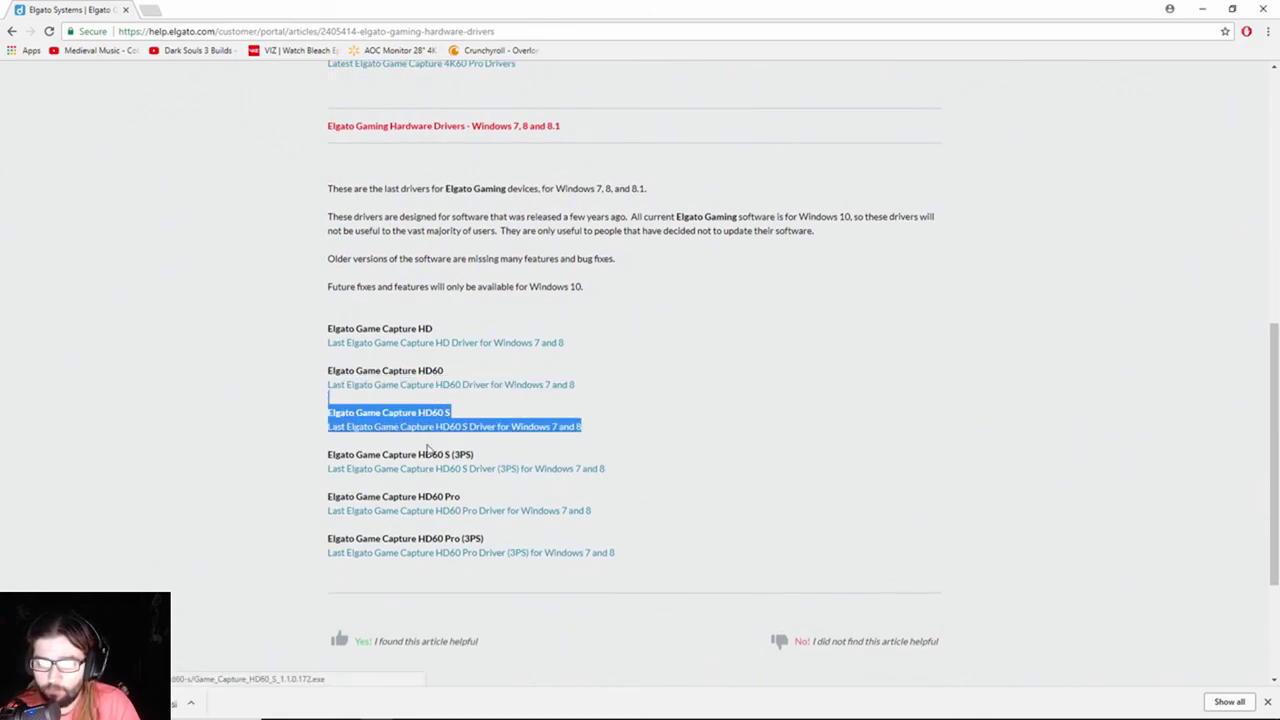
{"action": "scroll", "coordinate": [645, 447], "scroll_direction": "up", "scroll_amount": 4}
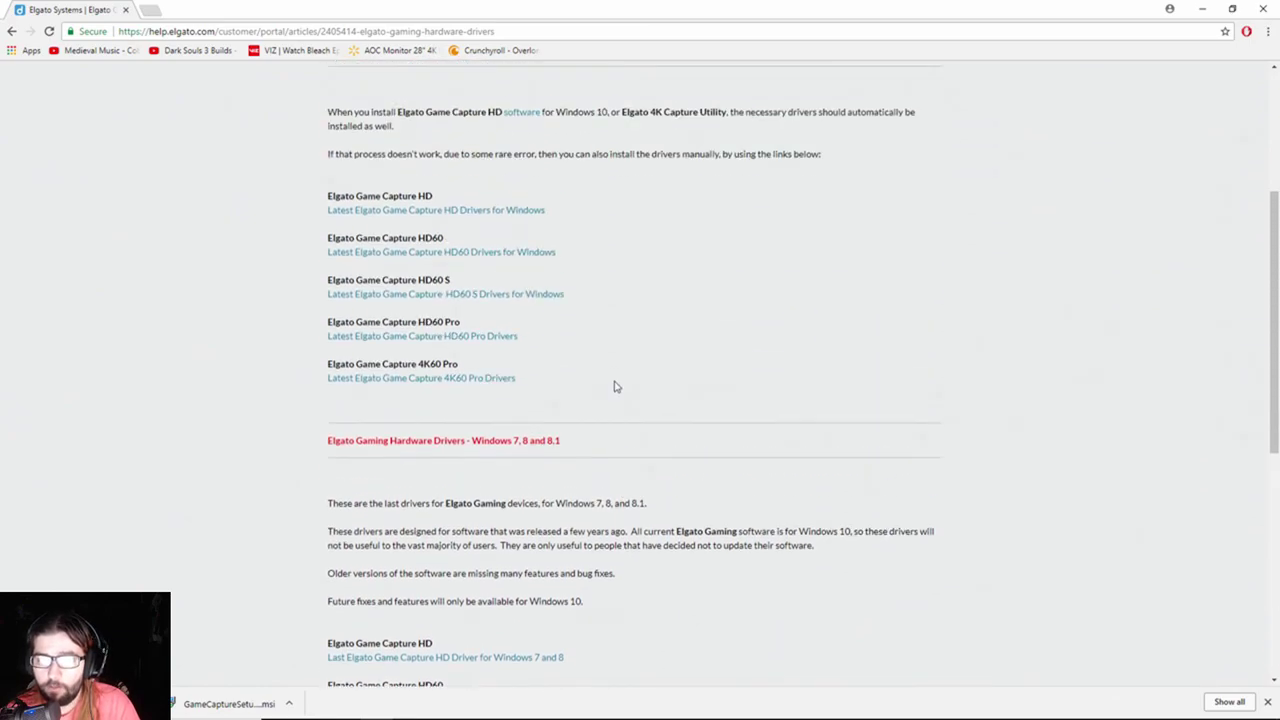
{"action": "left_click", "coordinate": [477, 313]}
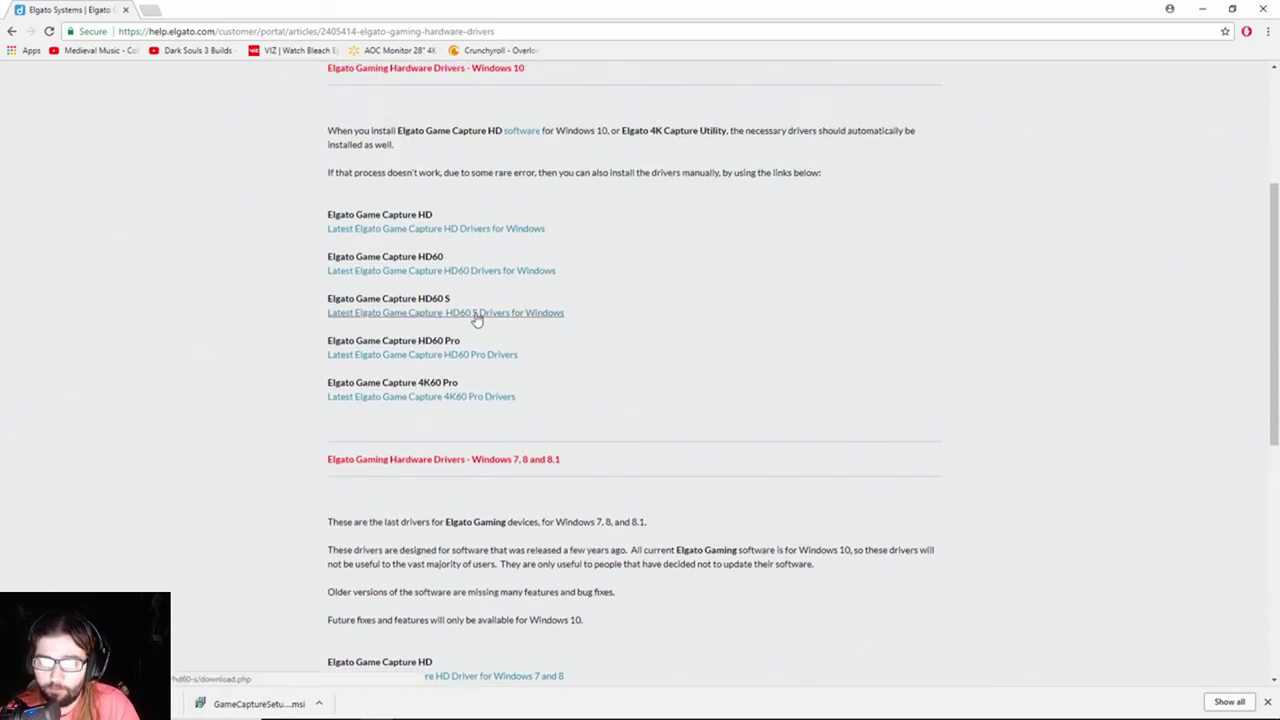
Drag the Game_Capture_HD and GameCaptureSetup downloads onto the desktop, then close Chrome.
{"action": "double_click", "coordinate": [502, 6]}
{"action": "left_click_drag", "start_coordinate": [408, 54], "coordinate": [651, 39]}
{"action": "left_click_drag", "start_coordinate": [408, 697], "coordinate": [266, 357]}
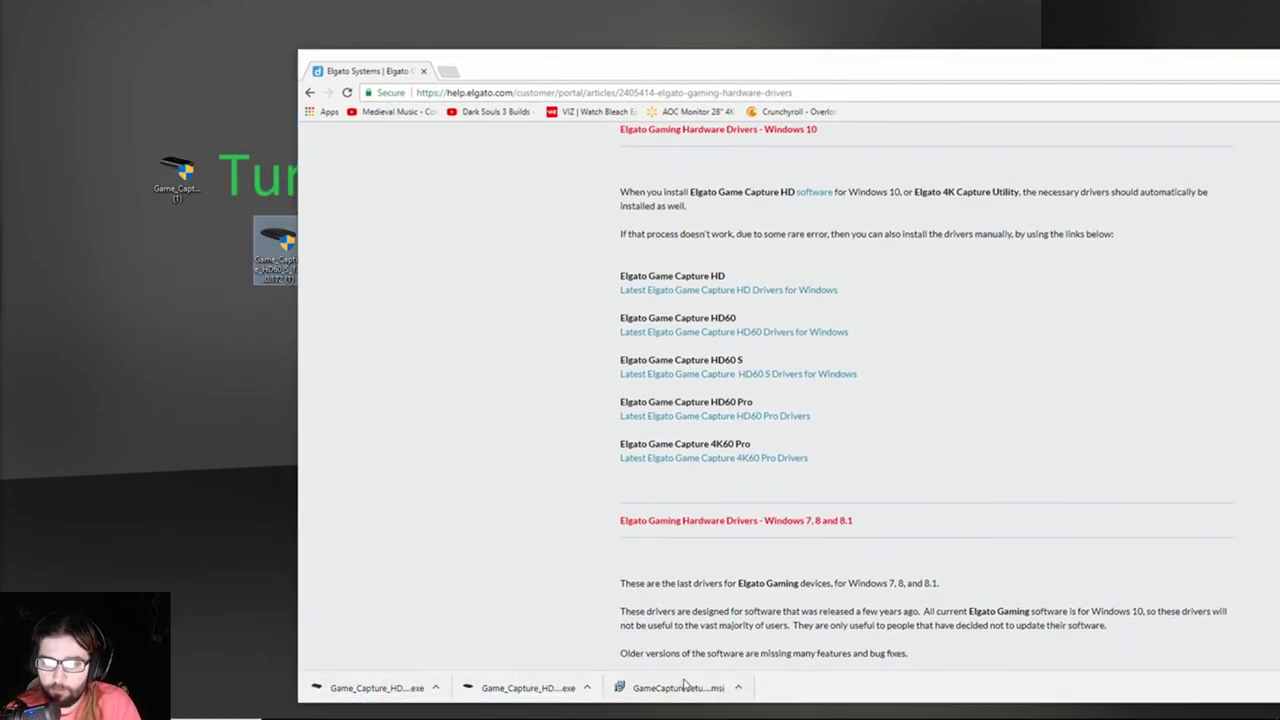
{"action": "left_click_drag", "start_coordinate": [667, 688], "coordinate": [177, 238]}
{"action": "left_click_drag", "start_coordinate": [881, 75], "coordinate": [505, 414]}
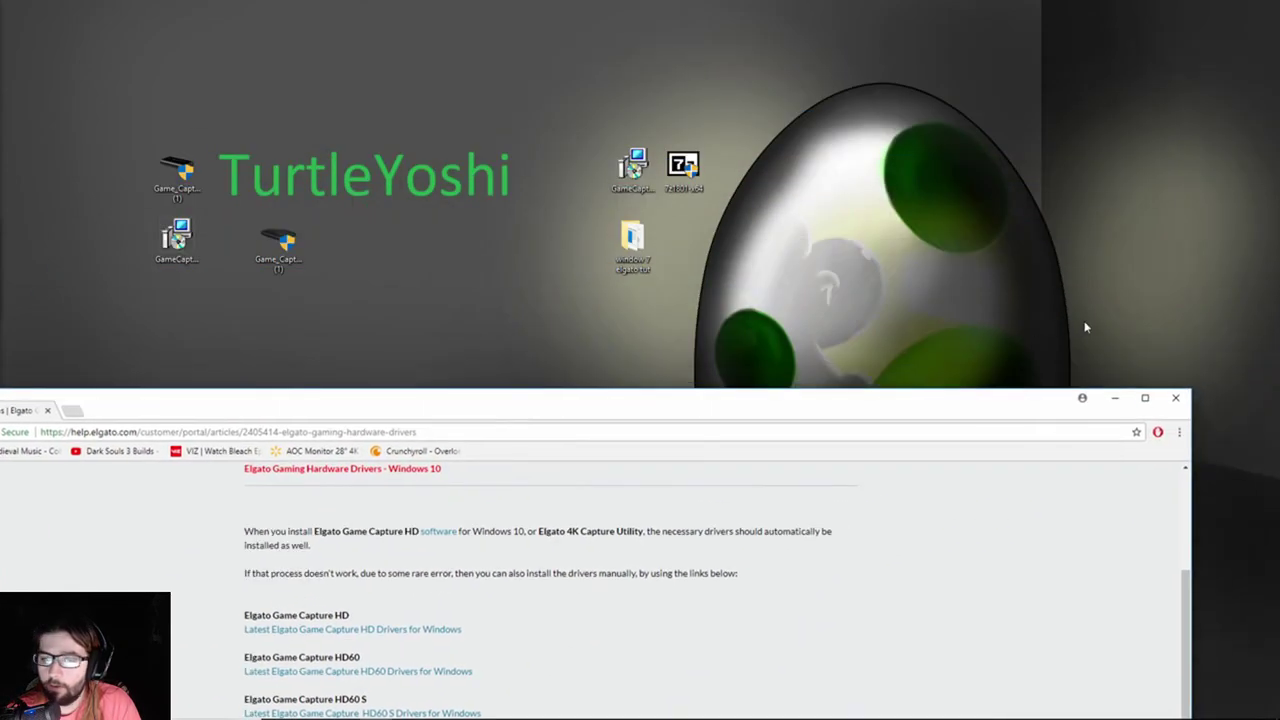
{"action": "left_click", "coordinate": [1175, 397]}
Arrange the installer icons into rows beside the folder and check each setup file's full name.
{"action": "left_click_drag", "start_coordinate": [278, 240], "coordinate": [534, 199]}
{"action": "left_click_drag", "start_coordinate": [175, 234], "coordinate": [531, 248]}
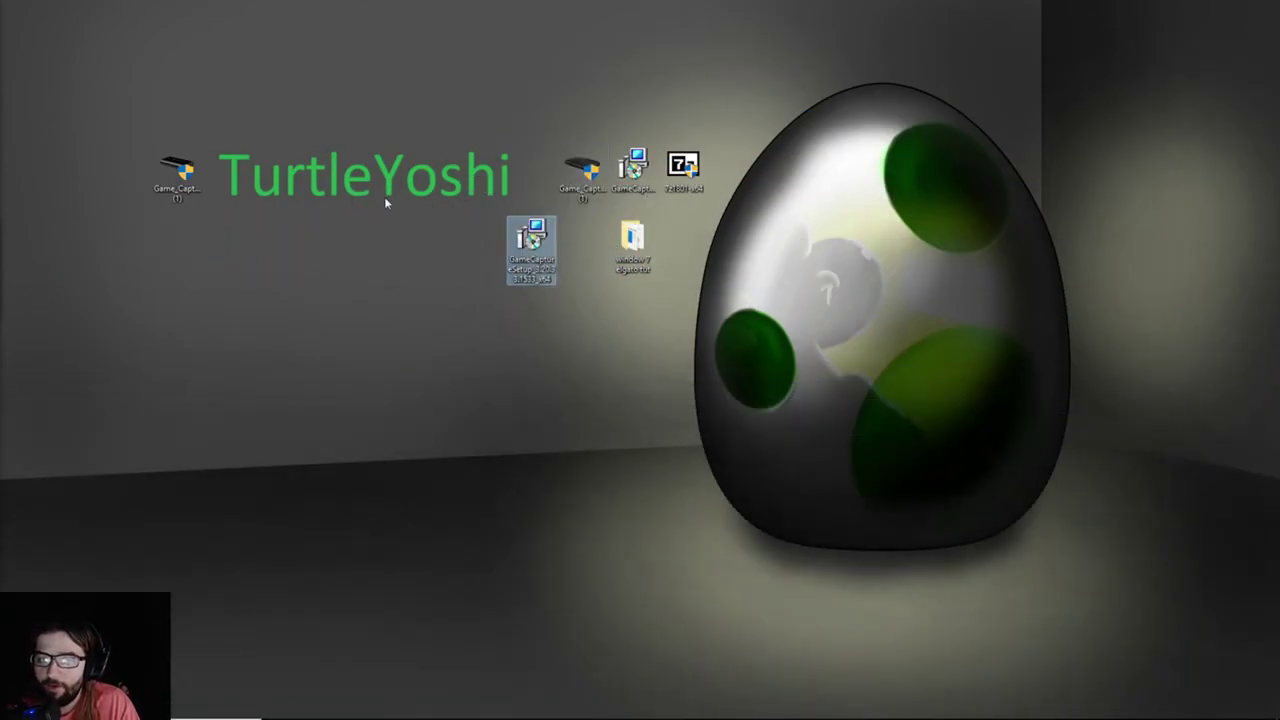
{"action": "left_click_drag", "start_coordinate": [199, 173], "coordinate": [550, 178]}
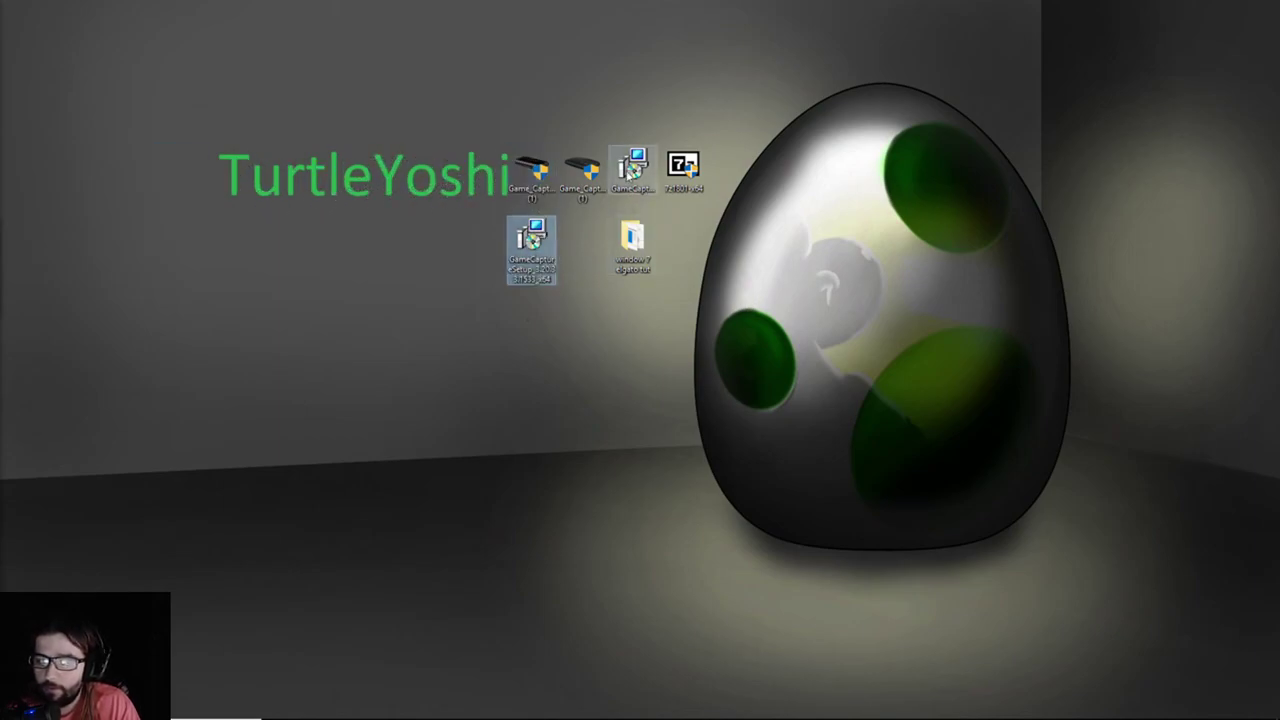
{"action": "left_click_drag", "start_coordinate": [632, 168], "coordinate": [582, 245]}
{"action": "left_click", "coordinate": [527, 252]}
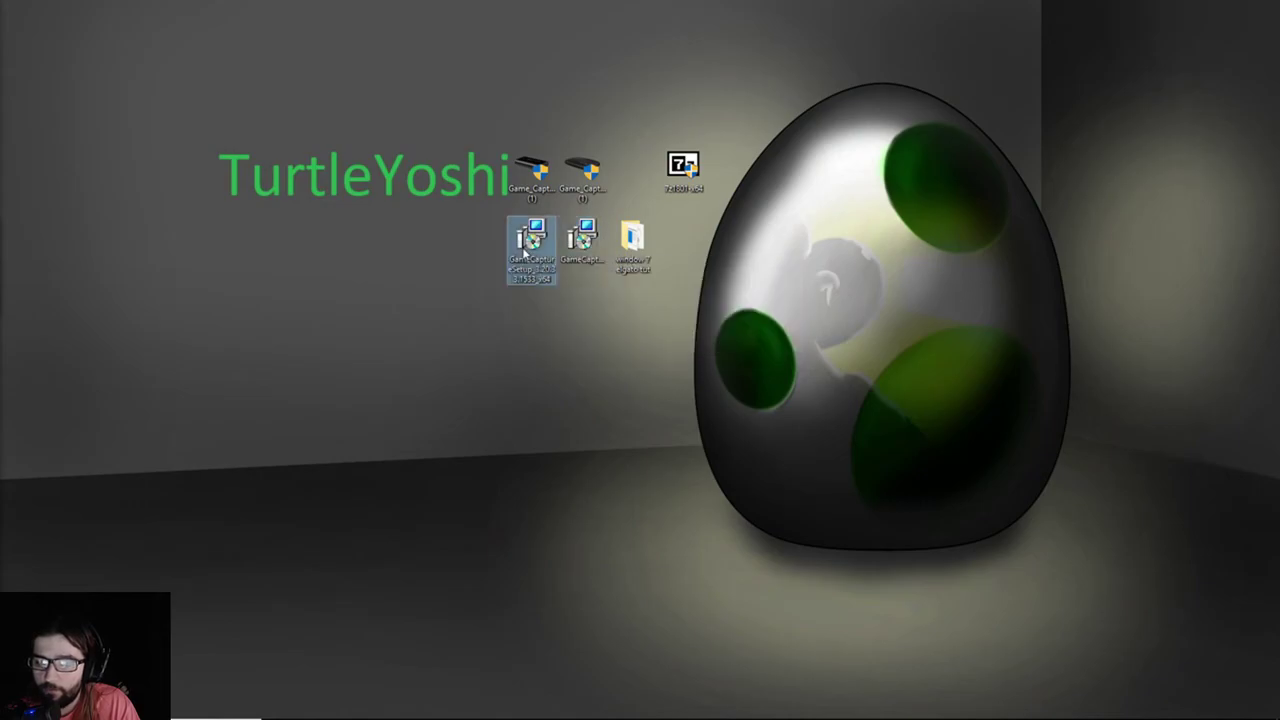
{"action": "left_click", "coordinate": [586, 243]}
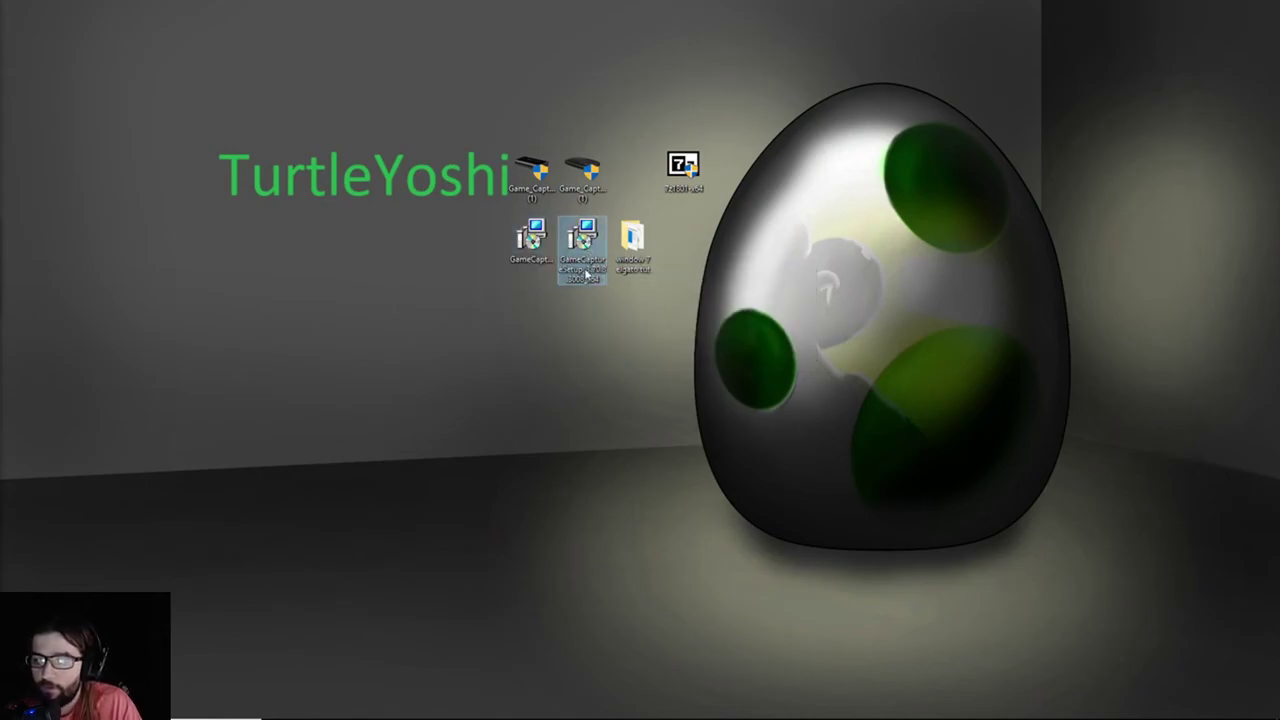
Create a new desktop folder named 'files'.
{"action": "right_click", "coordinate": [685, 233]}
{"action": "mouse_move", "coordinate": [776, 366]}
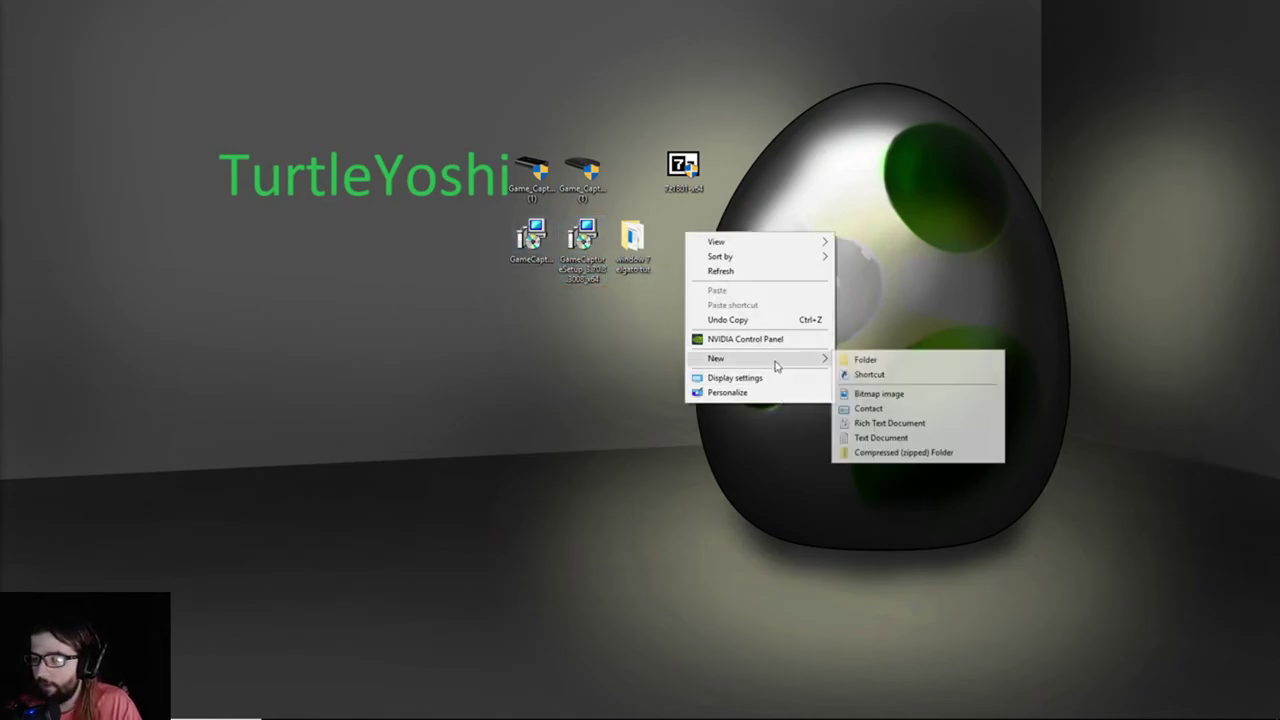
{"action": "left_click", "coordinate": [866, 360]}
{"action": "type", "text": "files"}
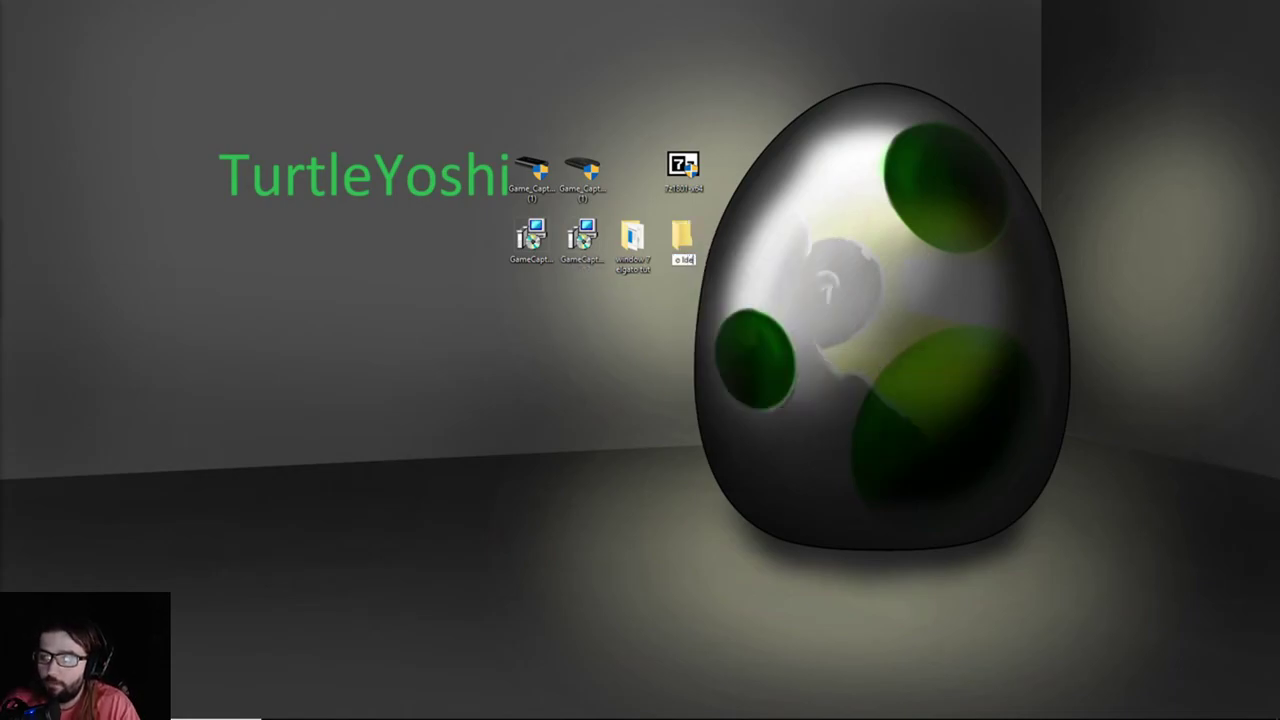
{"action": "key", "text": "Return"}
Extract the GameCaptureSetup 3.20 installer into the 'files' folder with 7-Zip and open it.
{"action": "left_click_drag", "start_coordinate": [531, 237], "coordinate": [690, 250]}
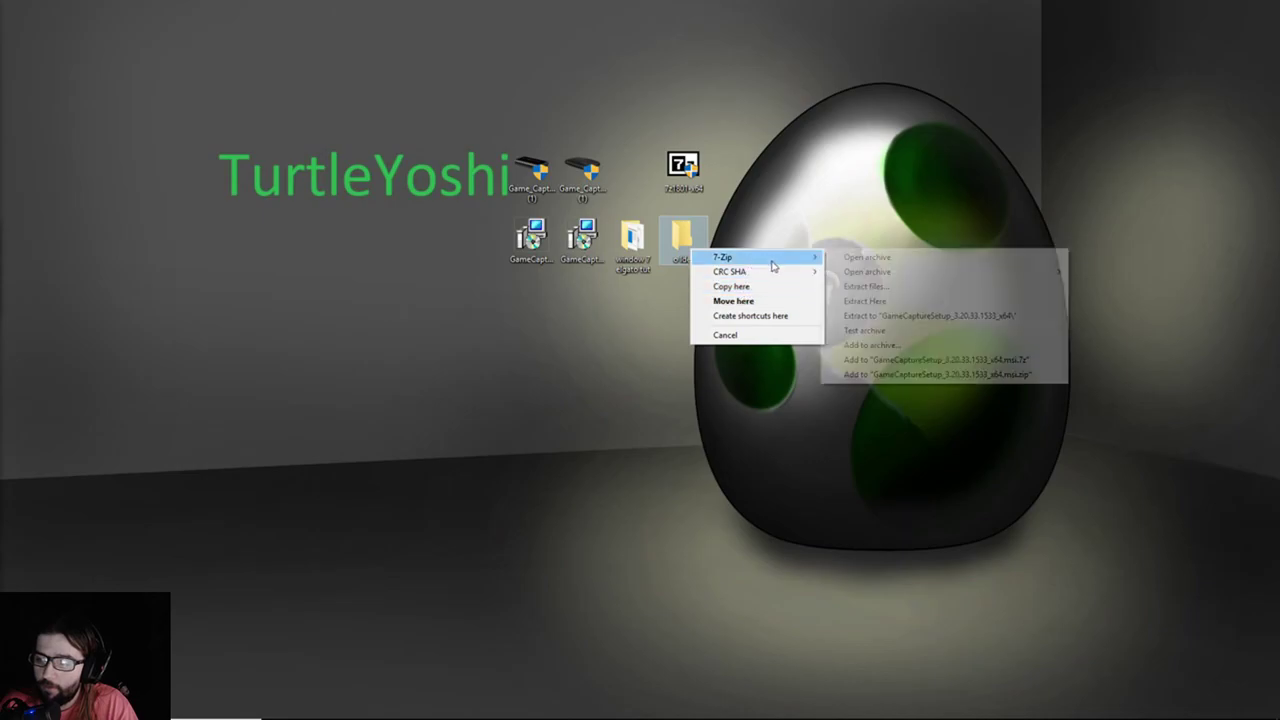
{"action": "mouse_move", "coordinate": [772, 262]}
{"action": "left_click", "coordinate": [862, 301]}
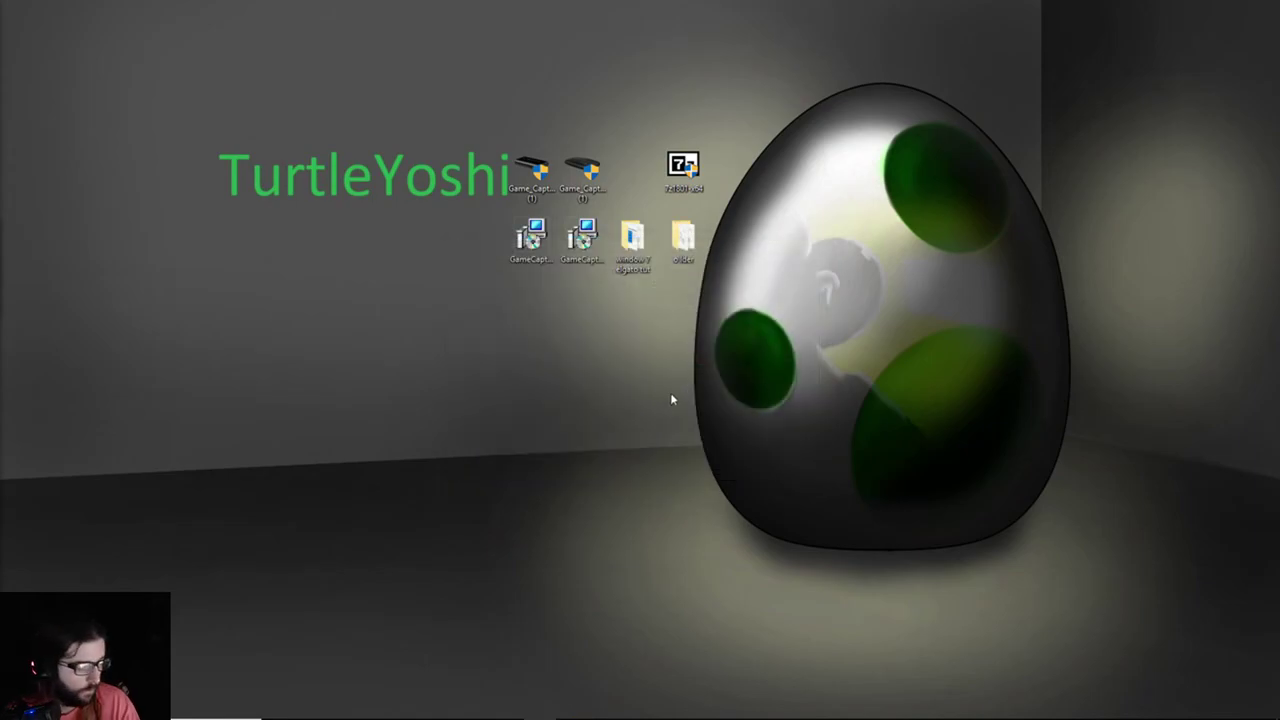
{"action": "double_click", "coordinate": [699, 248]}
{"action": "scroll", "coordinate": [674, 337], "scroll_direction": "down", "scroll_amount": 5}
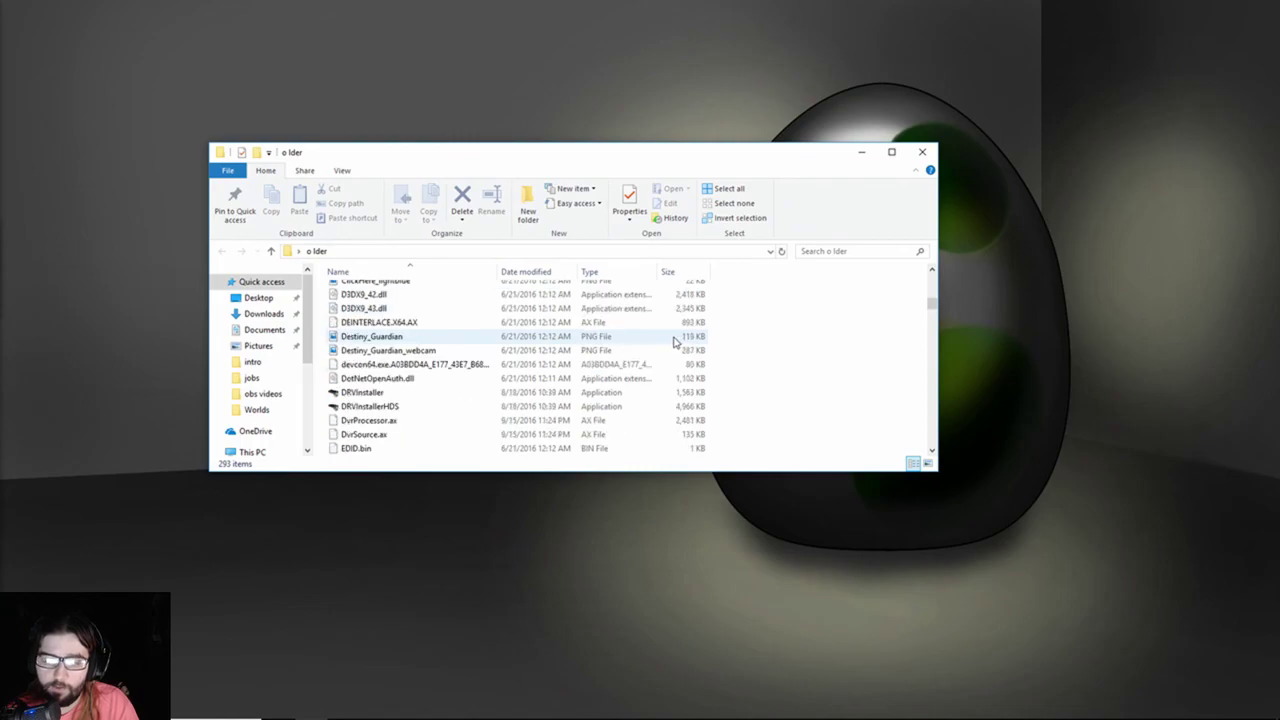
{"action": "left_click", "coordinate": [395, 407]}
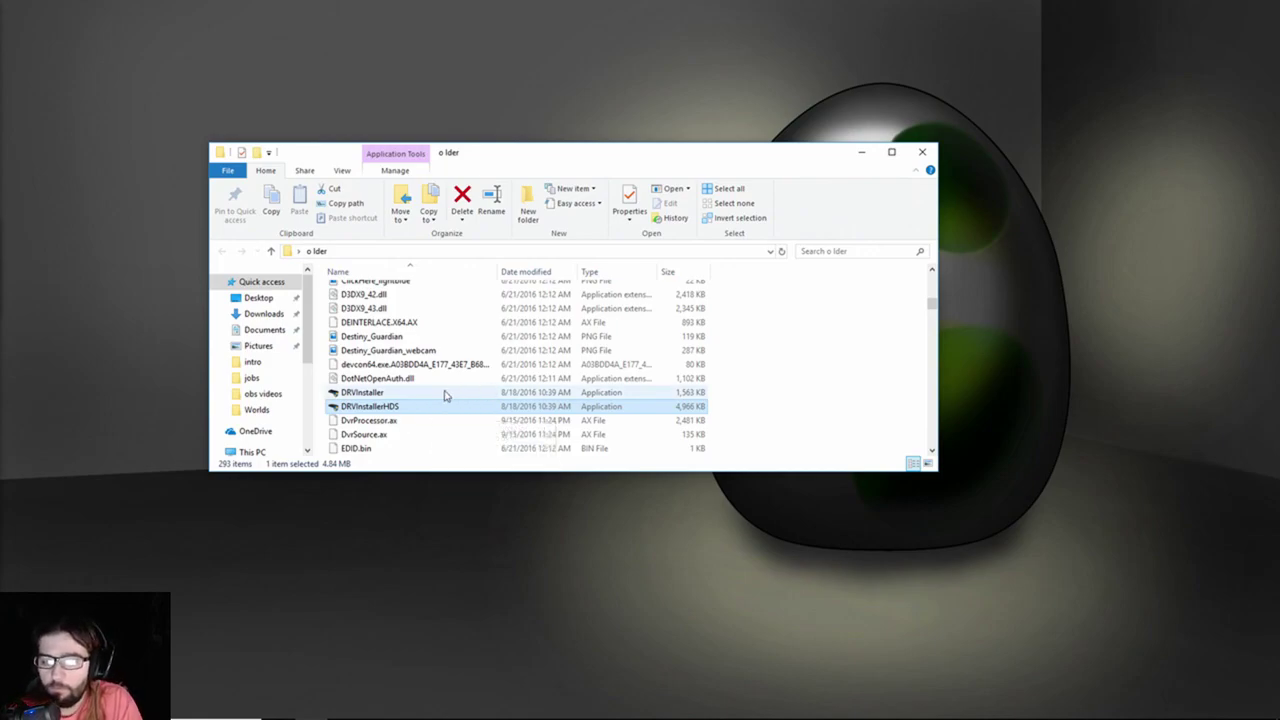
{"action": "scroll", "coordinate": [436, 396], "scroll_direction": "down", "scroll_amount": 1}
{"action": "scroll", "coordinate": [440, 371], "scroll_direction": "down", "scroll_amount": 3}
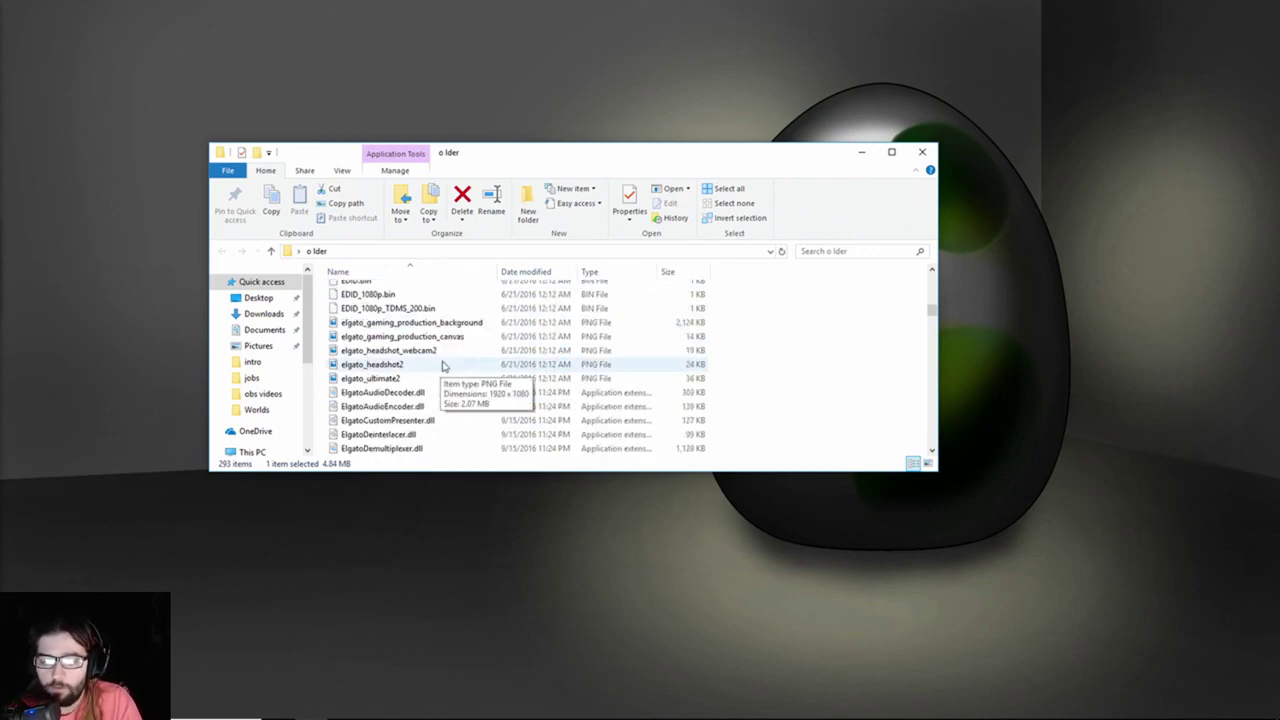
{"action": "scroll", "coordinate": [443, 366], "scroll_direction": "down", "scroll_amount": 2}
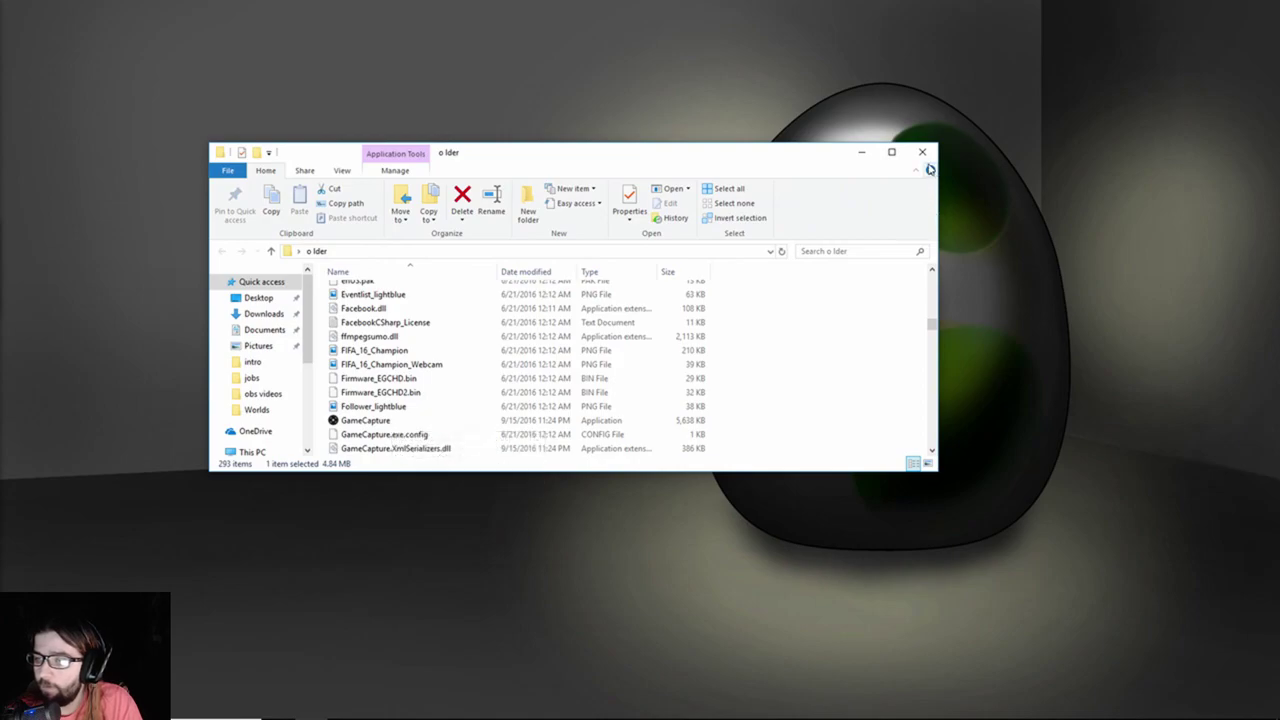
{"action": "left_click", "coordinate": [922, 152]}
{"action": "left_click", "coordinate": [543, 175]}
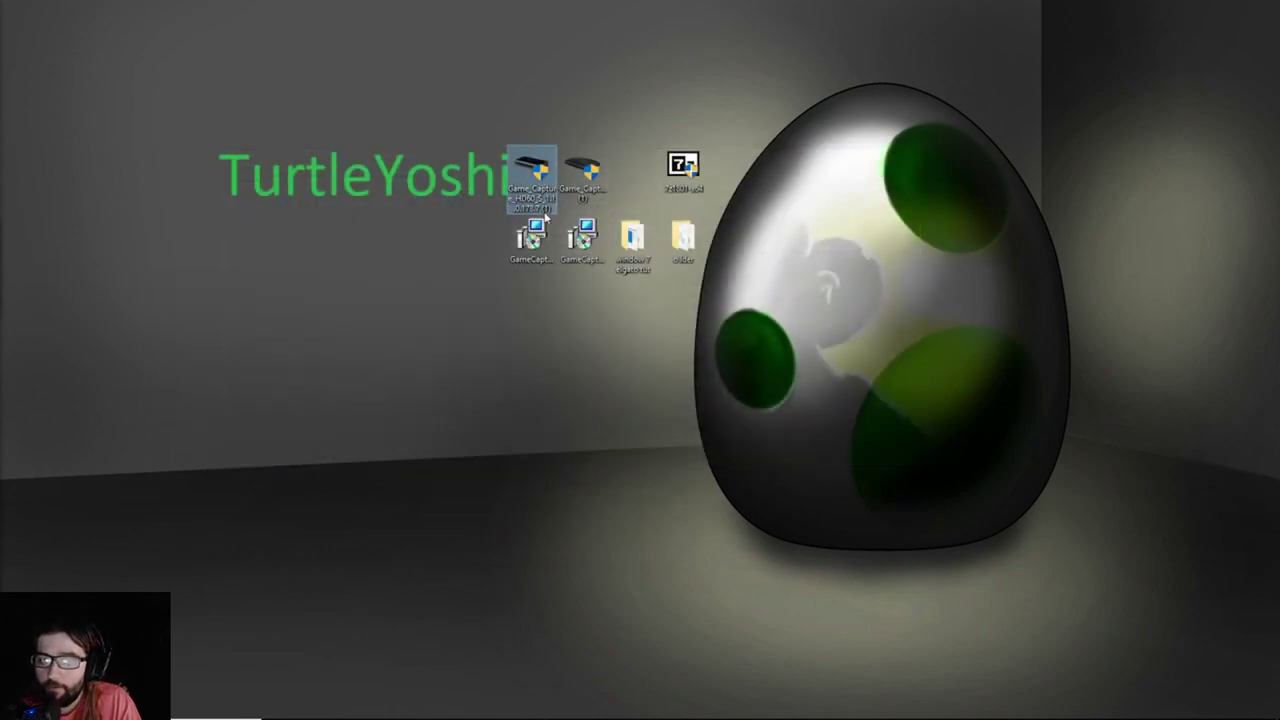
Abandon a first rename attempt on a Game_Capture installer and check the installers' file details.
{"action": "right_click", "coordinate": [538, 198]}
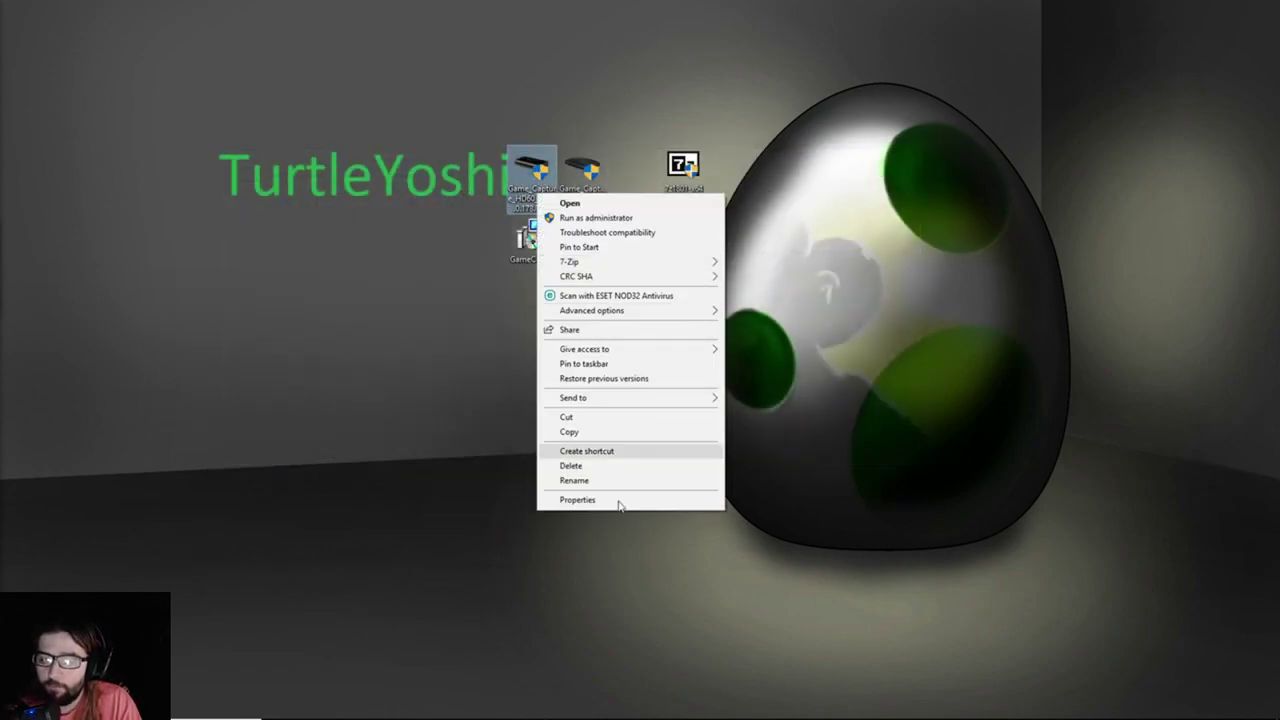
{"action": "left_click", "coordinate": [617, 479]}
{"action": "type", "text": "wub"}
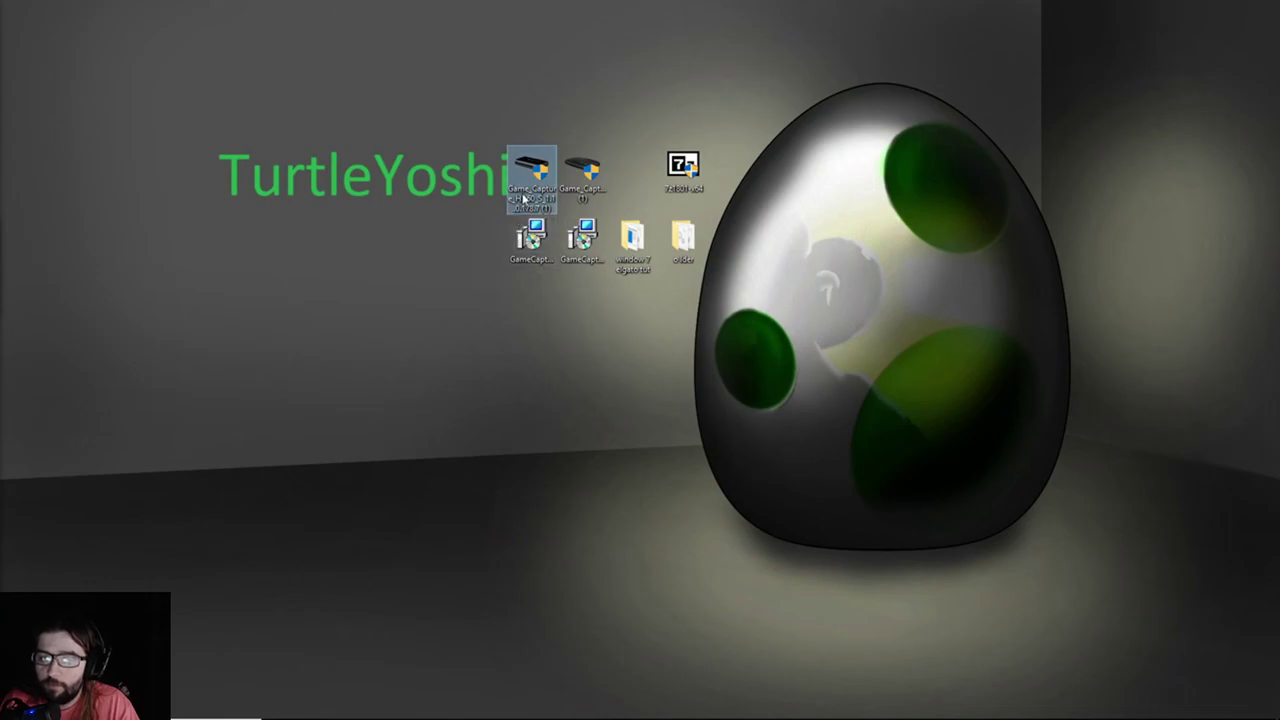
{"action": "right_click", "coordinate": [523, 195]}
{"action": "left_click", "coordinate": [563, 499]}
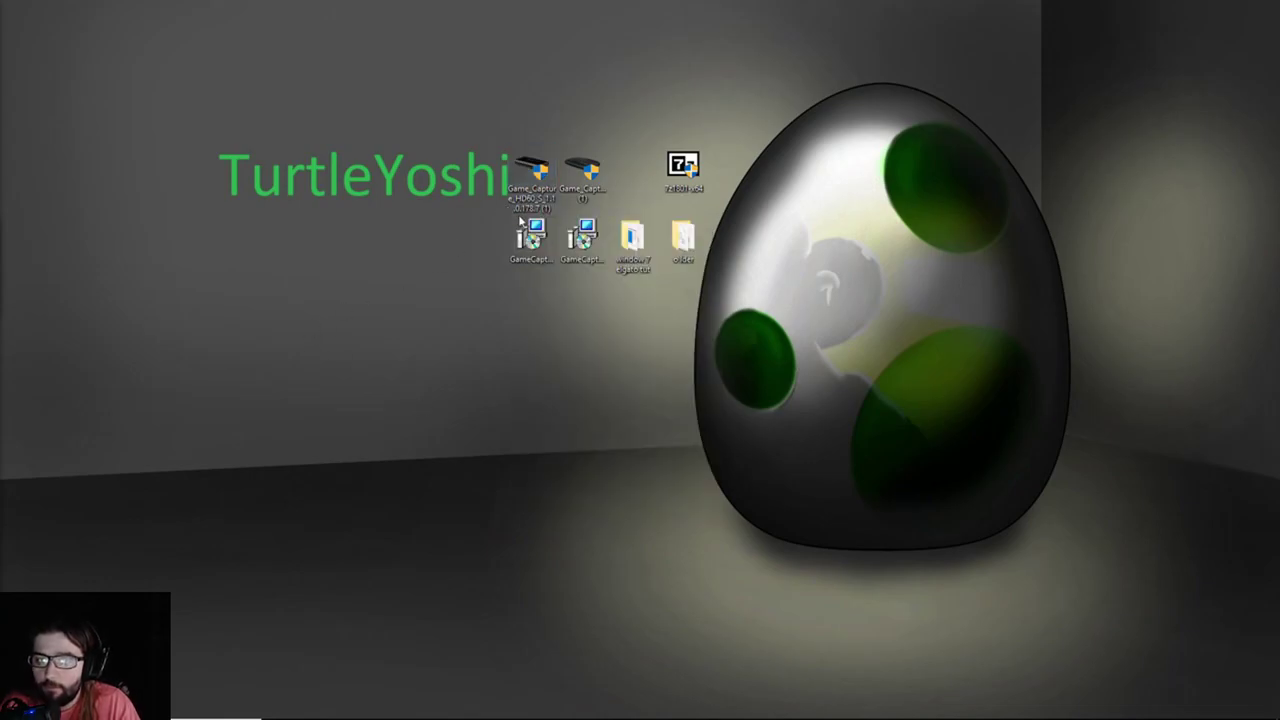
{"action": "left_click", "coordinate": [592, 198]}
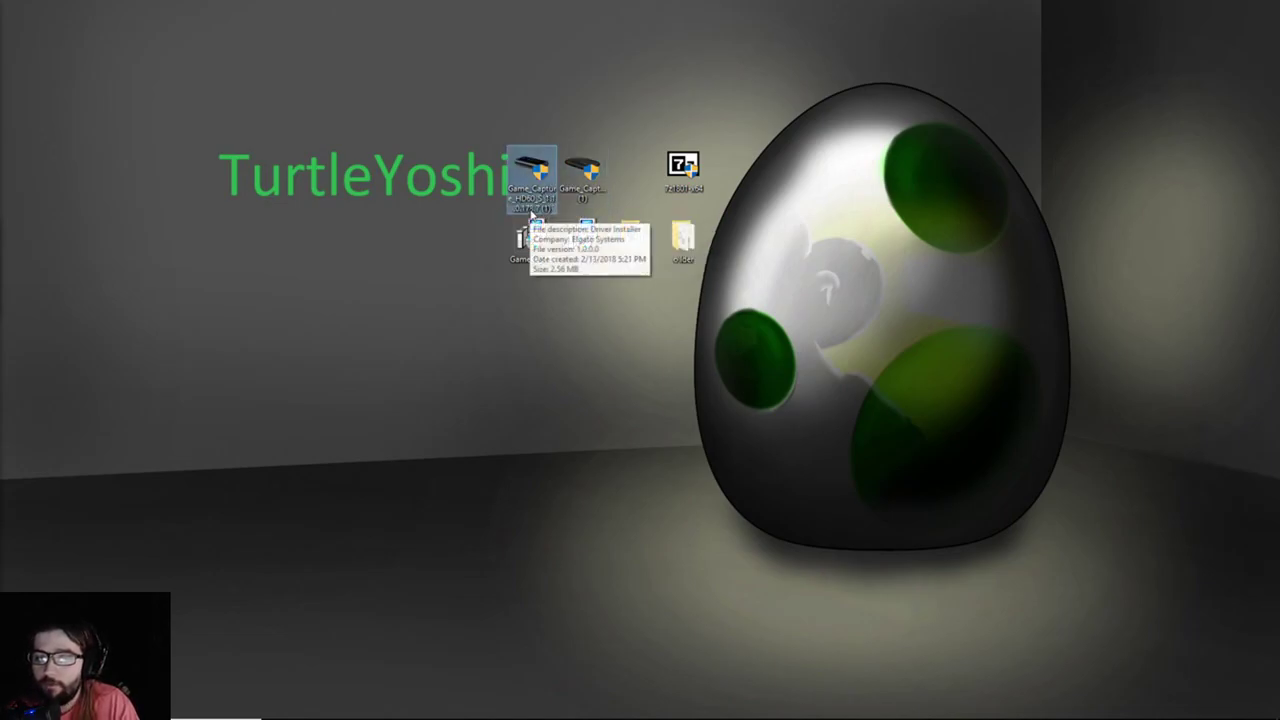
Rename the 1.1.0.178.7 installer, replacing the Game_Capture_HD60_S_ prefix with 'windows 10_'.
{"action": "right_click", "coordinate": [535, 202]}
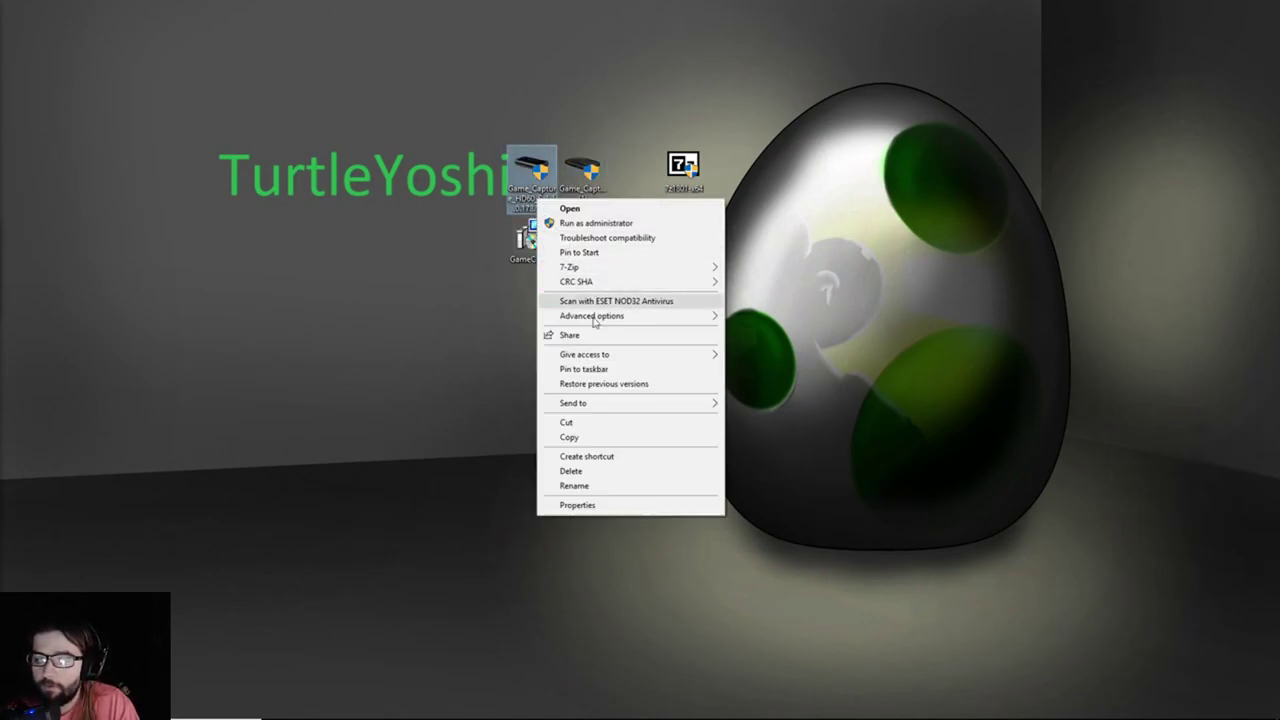
{"action": "left_click", "coordinate": [604, 487]}
{"action": "key", "text": "Right"}
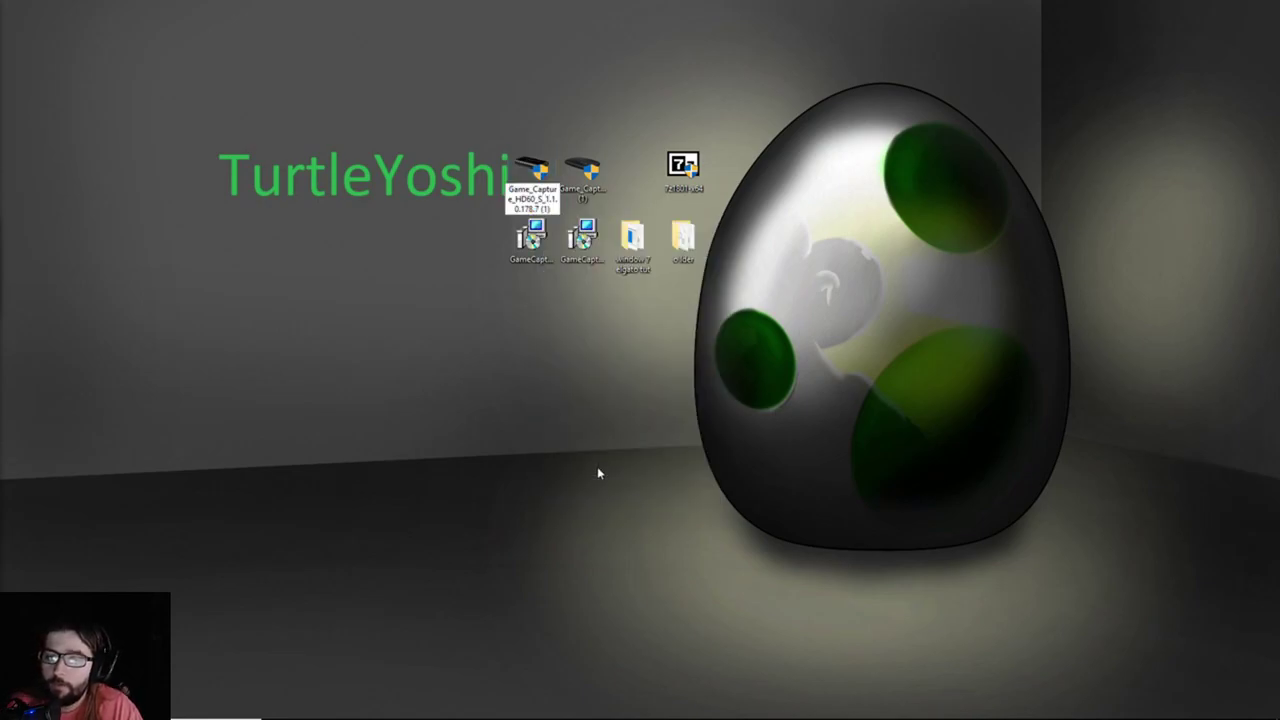
{"action": "key", "text": "Home"}
{"action": "key", "text": "Delete"}
{"action": "key", "text": "Delete"}
{"action": "key", "text": "Delete"}
{"action": "key", "text": "Delete"}
{"action": "key", "text": "Delete"}
{"action": "key", "text": "Delete"}
{"action": "key", "text": "Delete"}
{"action": "key", "text": "Delete"}
{"action": "key", "text": "Delete"}
{"action": "key", "text": "Delete"}
{"action": "key", "text": "Delete"}
{"action": "key", "text": "Delete"}
{"action": "key", "text": "Delete"}
{"action": "key", "text": "Delete"}
{"action": "key", "text": "Delete"}
{"action": "key", "text": "Delete"}
{"action": "key", "text": "Delete"}
{"action": "key", "text": "Delete"}
{"action": "key", "text": "Delete"}
{"action": "key", "text": "Delete"}
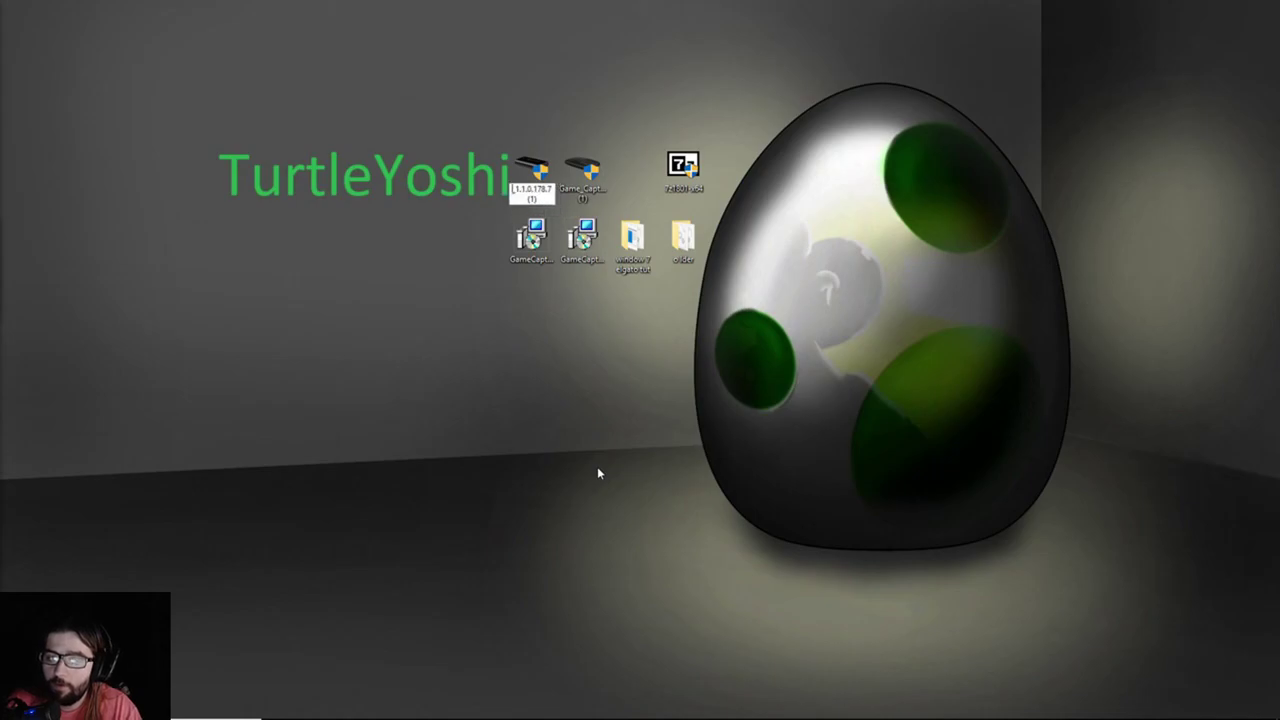
{"action": "type", "text": "windows 10_"}
{"action": "key", "text": "Return"}
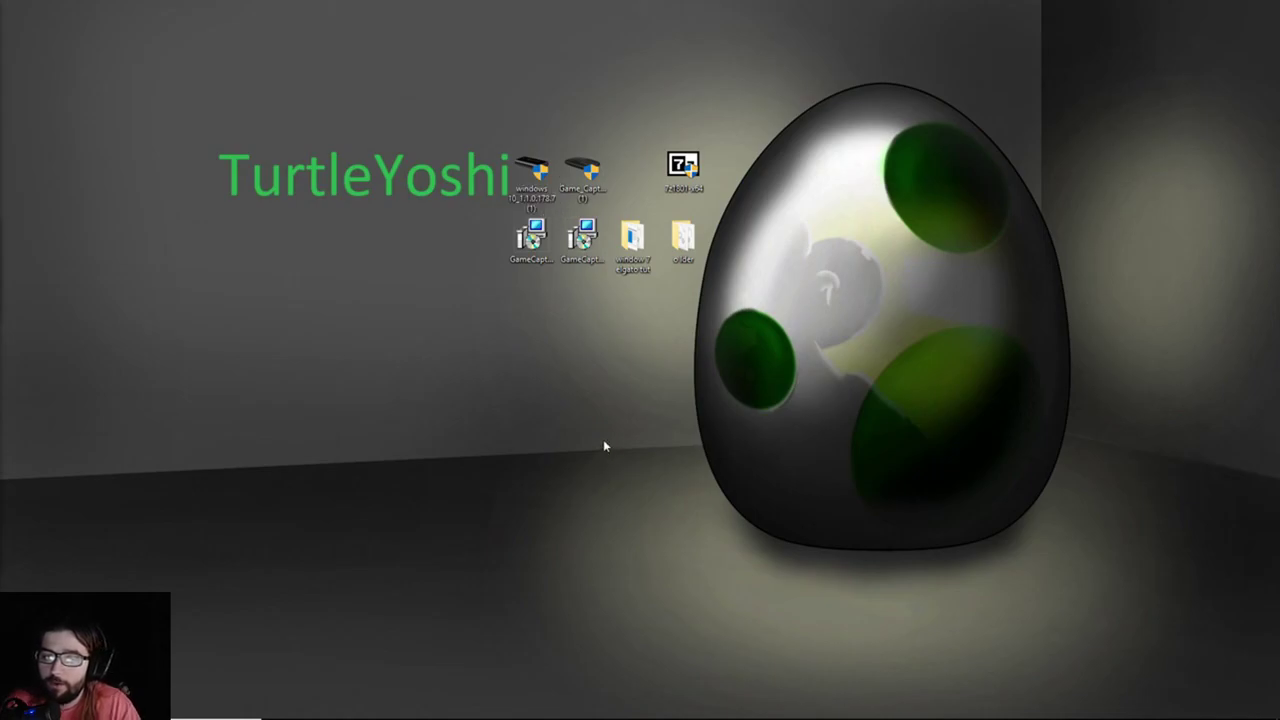
Rename the 1.1.0.172 installer, replacing its Game_Capture_HD60_S_ prefix so it begins with windows 7.
{"action": "right_click", "coordinate": [594, 171]}
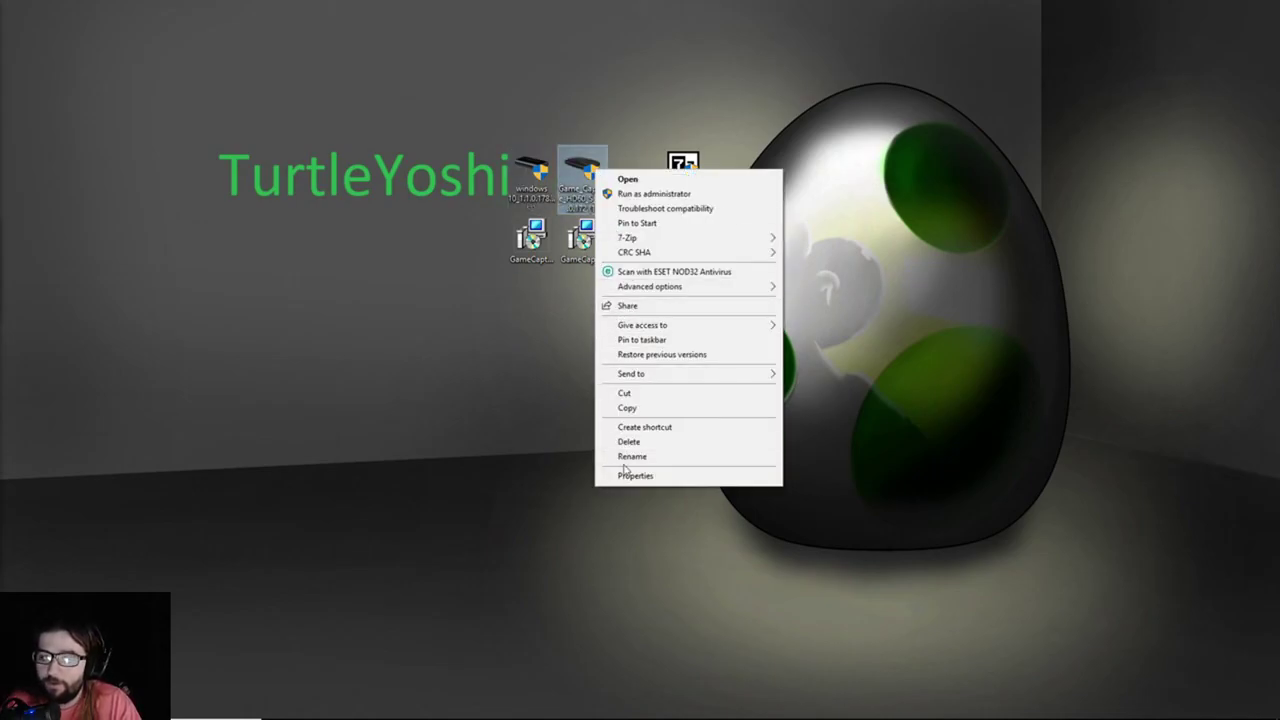
{"action": "left_click", "coordinate": [632, 456]}
{"action": "key", "text": "Home"}
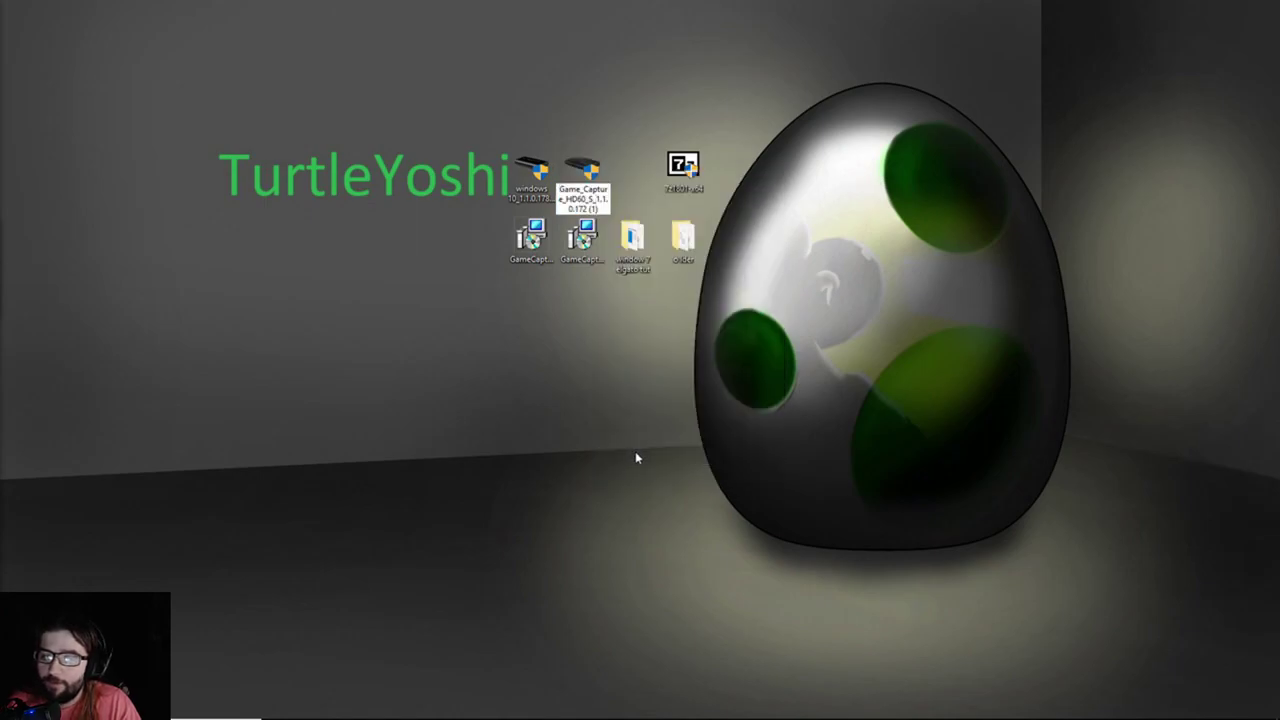
{"action": "key", "text": "Delete"}
{"action": "key", "text": "Delete"}
{"action": "key", "text": "Delete"}
{"action": "key", "text": "Delete"}
{"action": "key", "text": "Delete"}
{"action": "key", "text": "Delete"}
{"action": "key", "text": "Delete"}
{"action": "key", "text": "Delete"}
{"action": "key", "text": "Delete"}
{"action": "key", "text": "Delete"}
{"action": "key", "text": "Delete"}
{"action": "key", "text": "Delete"}
{"action": "key", "text": "Delete"}
{"action": "key", "text": "Delete"}
{"action": "key", "text": "Delete"}
{"action": "key", "text": "Delete"}
{"action": "key", "text": "Delete"}
{"action": "key", "text": "Delete"}
{"action": "key", "text": "Delete"}
{"action": "key", "text": "Delete"}
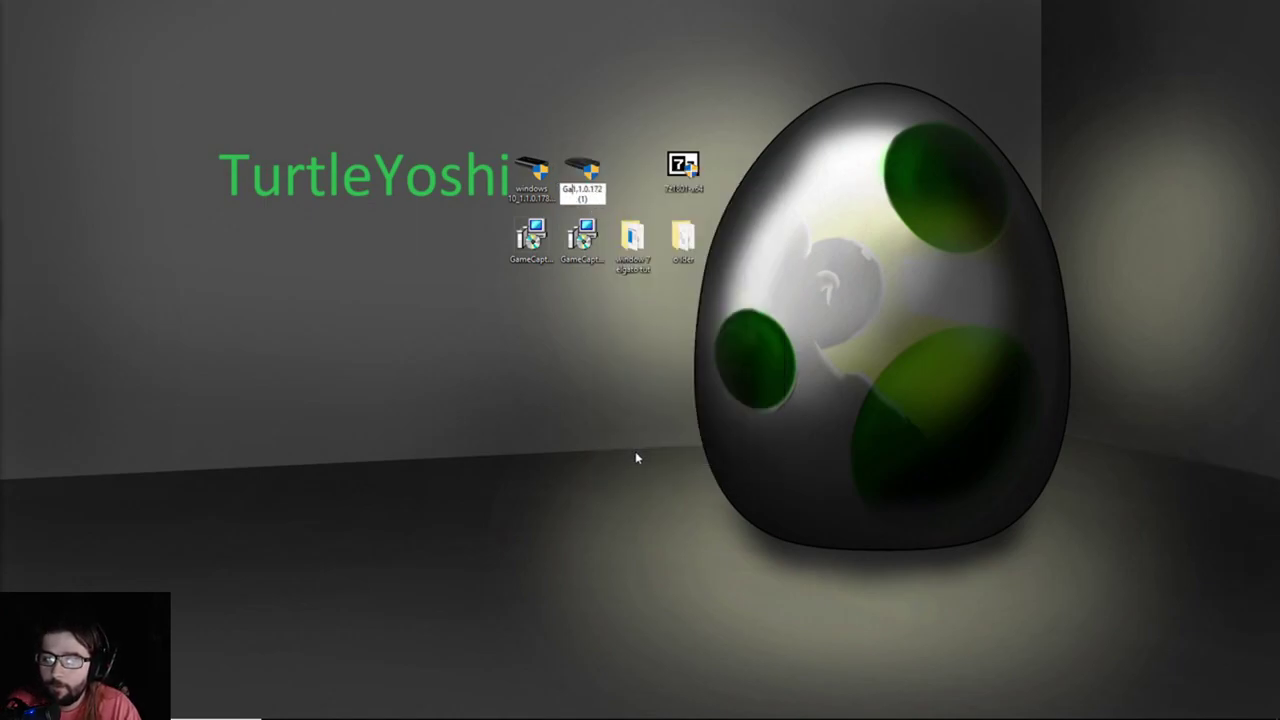
{"action": "type", "text": "windows 10_"}
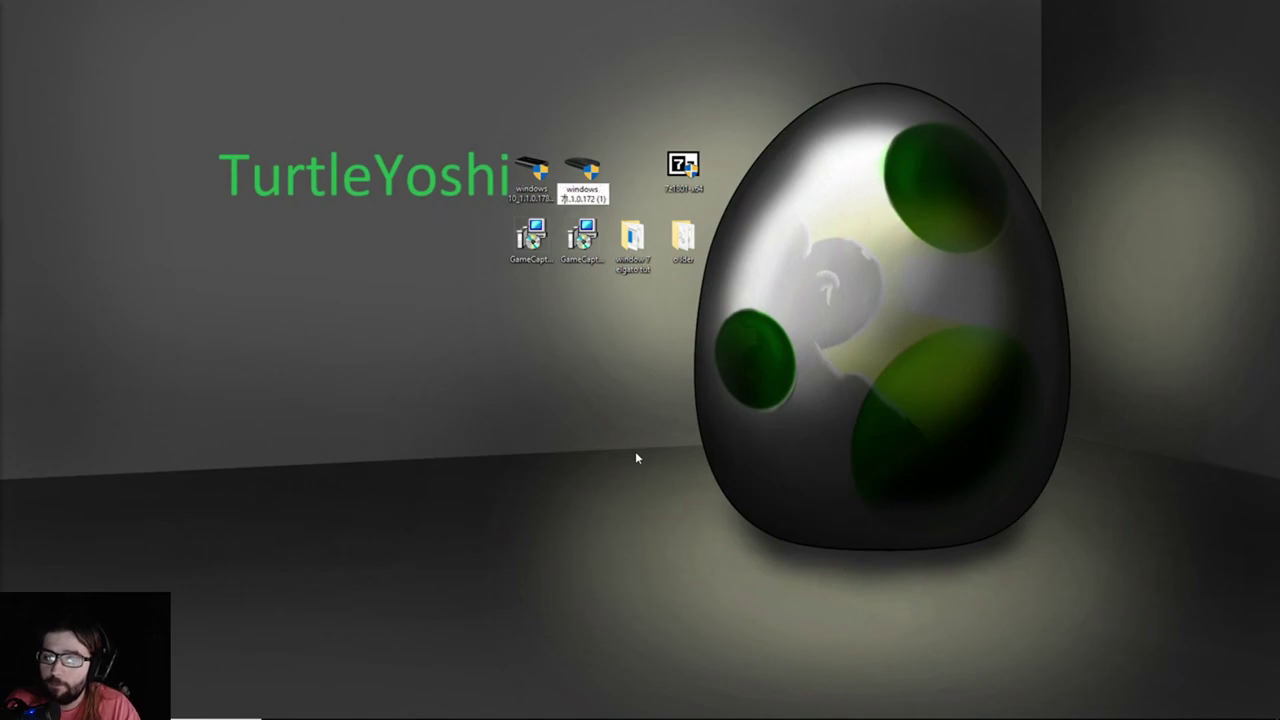
{"action": "key", "text": "Return"}
Compare the two renamed installers and bring up options for the windows 7 installer.
{"action": "left_click", "coordinate": [531, 172]}
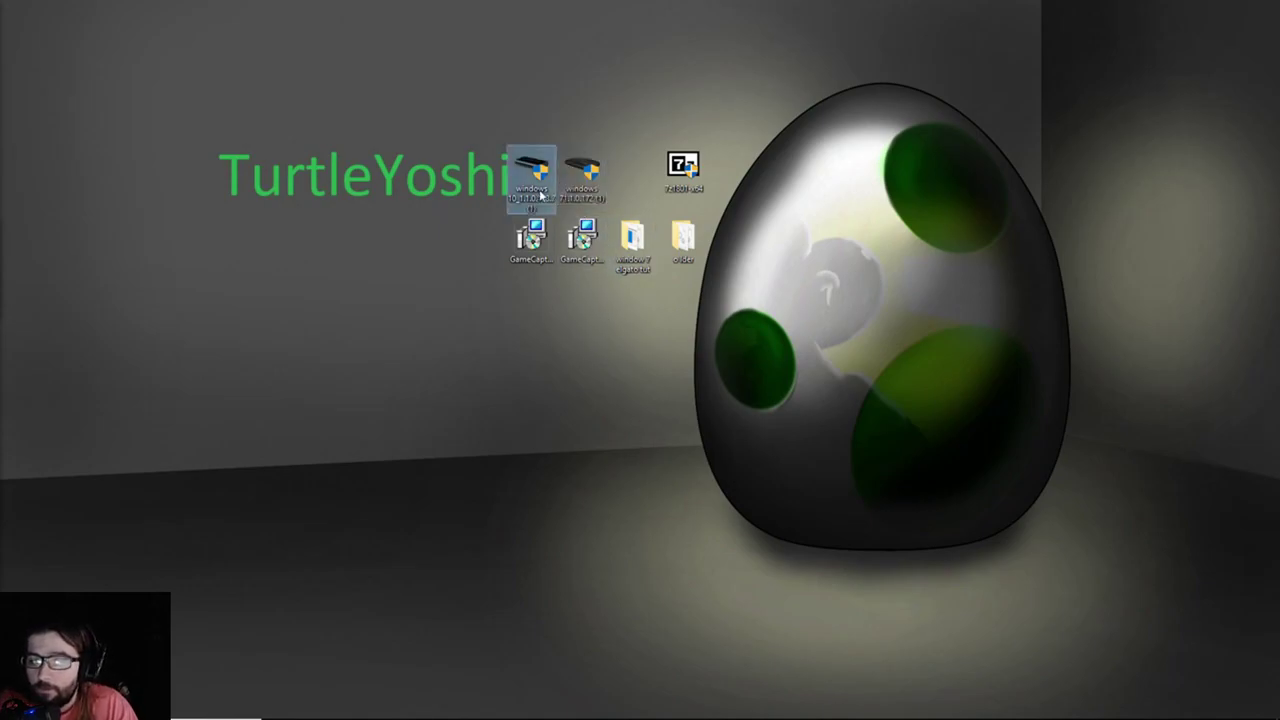
{"action": "left_click", "coordinate": [599, 201], "text": "ctrl"}
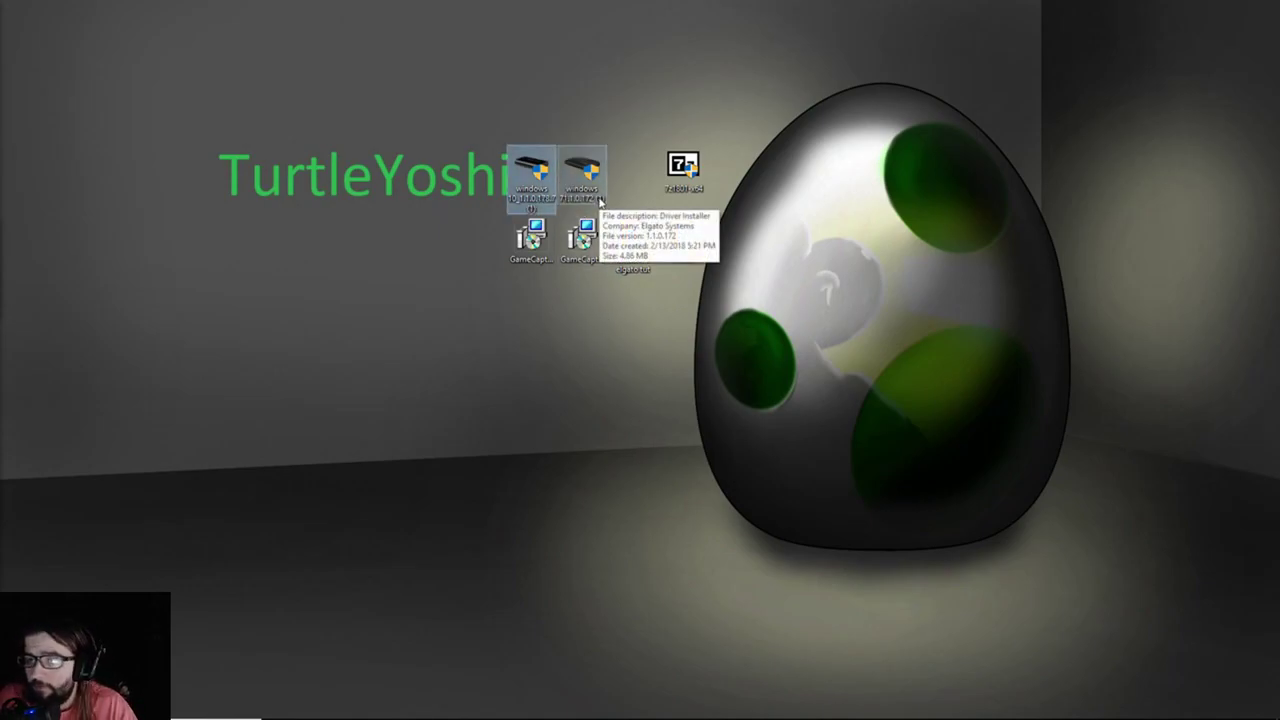
{"action": "left_click", "coordinate": [640, 217]}
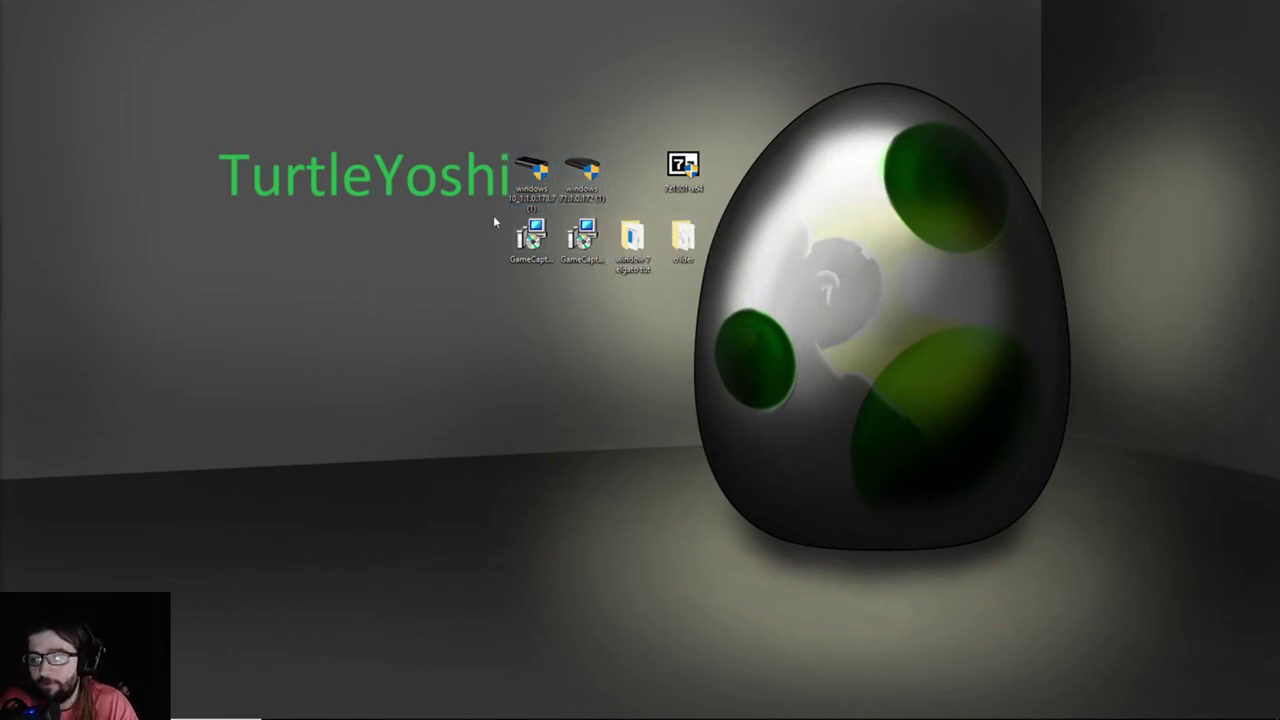
{"action": "left_click", "coordinate": [585, 195]}
{"action": "right_click", "coordinate": [585, 200]}
{"action": "left_click", "coordinate": [449, 271]}
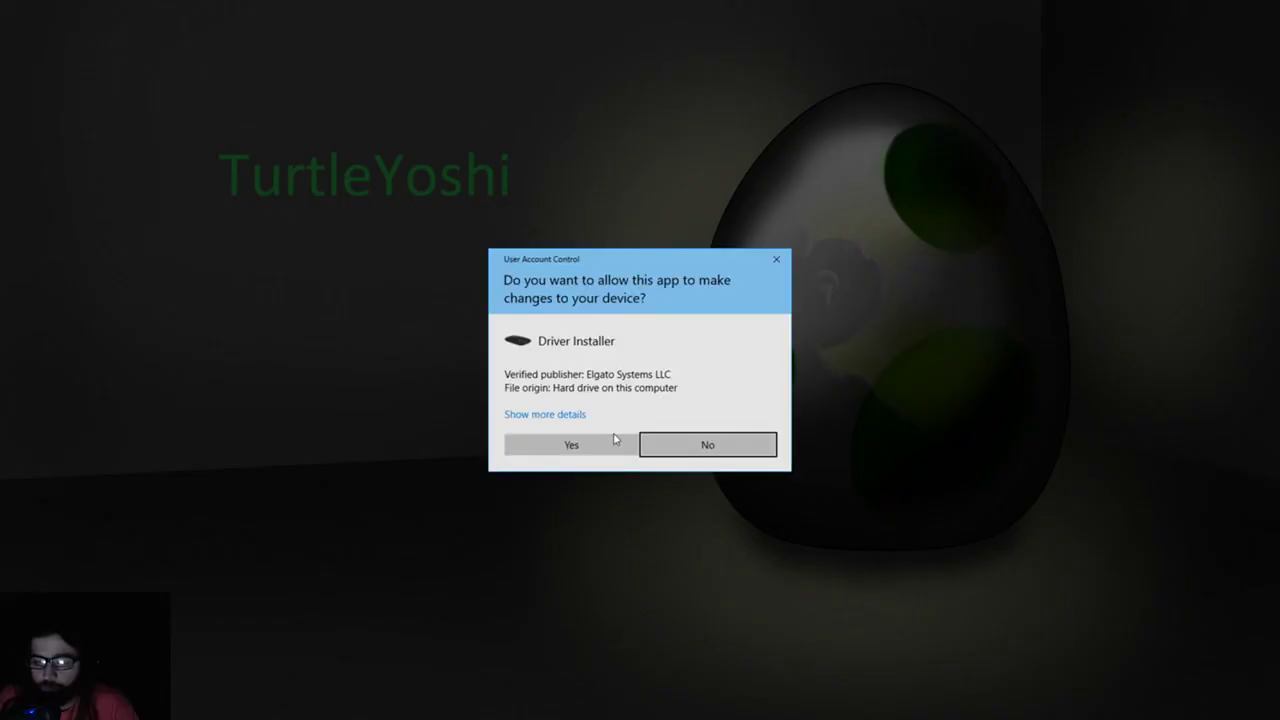
{"action": "left_click", "coordinate": [606, 441]}
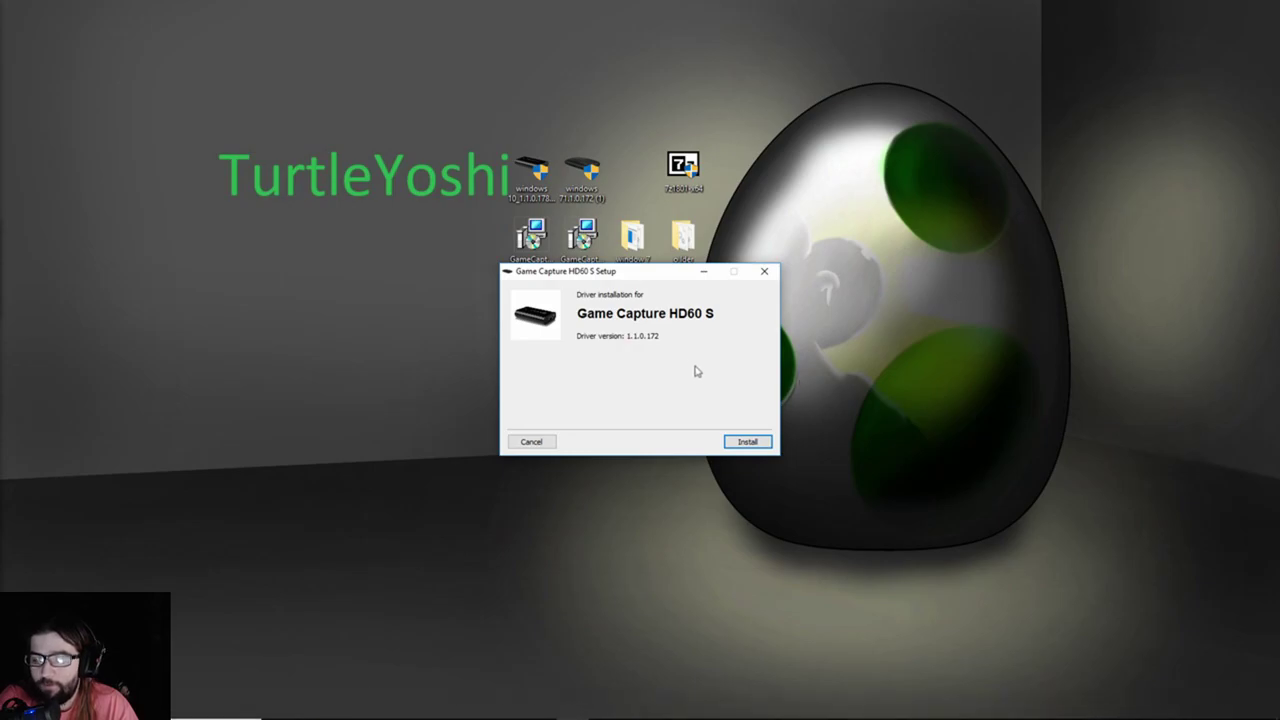
{"action": "left_click", "coordinate": [764, 272]}
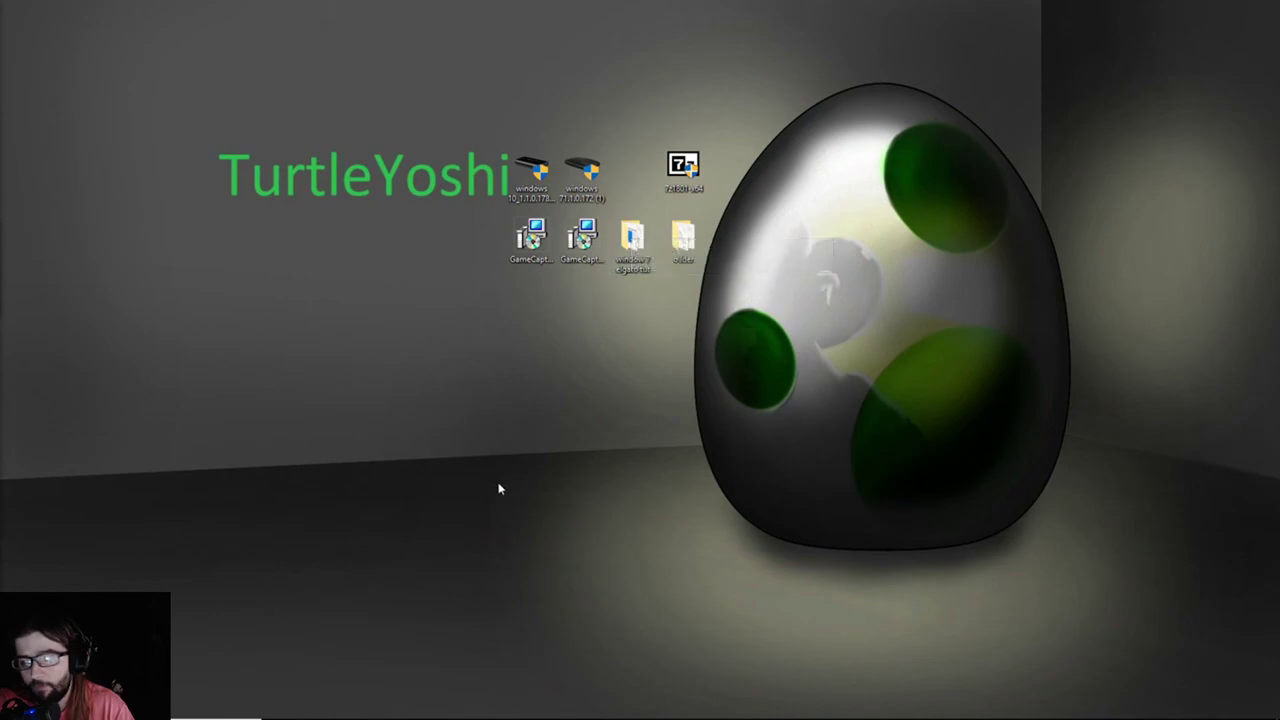
Launch Device Manager via a 'dev' search and expand Sound, video and game controllers to reveal Game Capture HD60 S.
{"action": "mouse_move", "coordinate": [100, 716]}
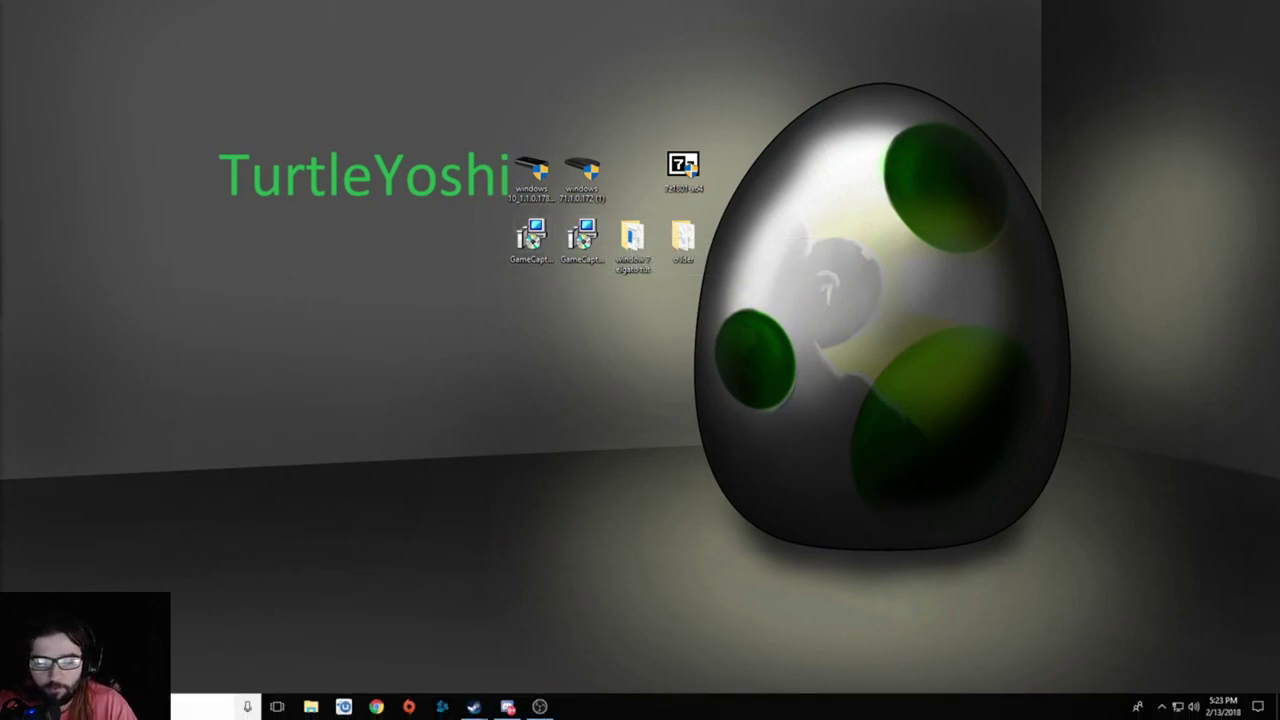
{"action": "key", "text": "super"}
{"action": "type", "text": "dev"}
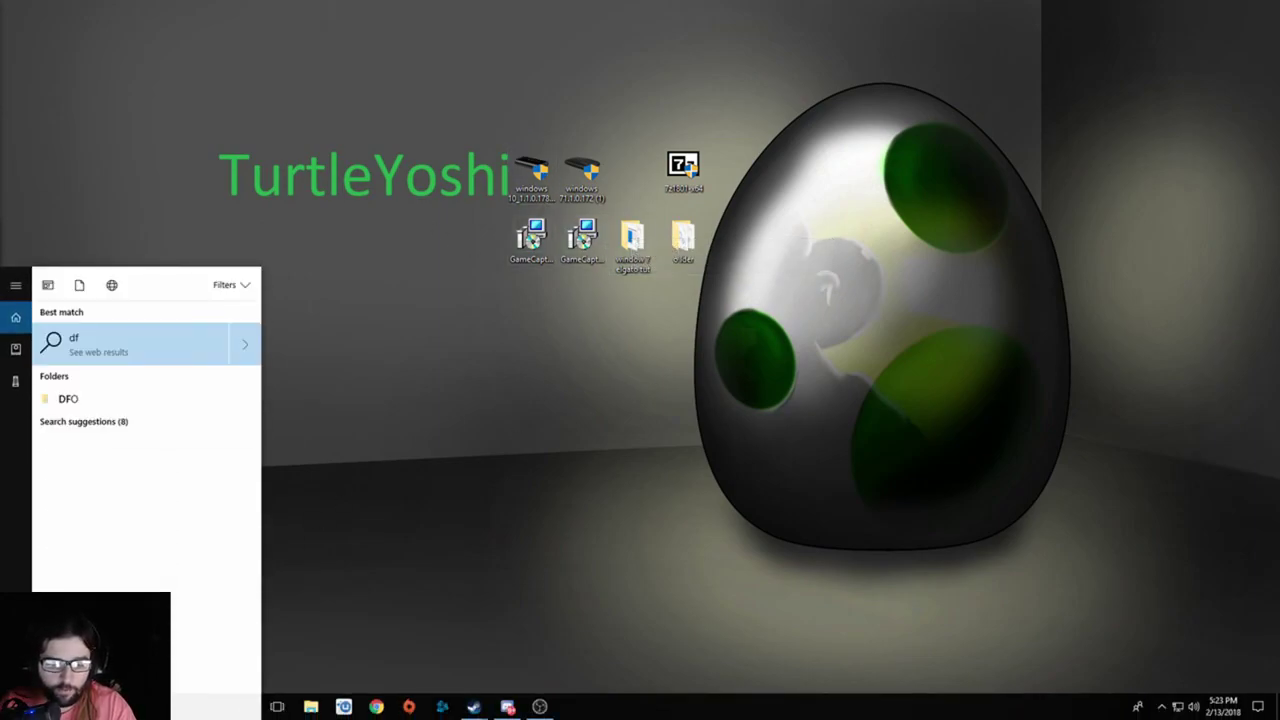
{"action": "key", "text": "Return"}
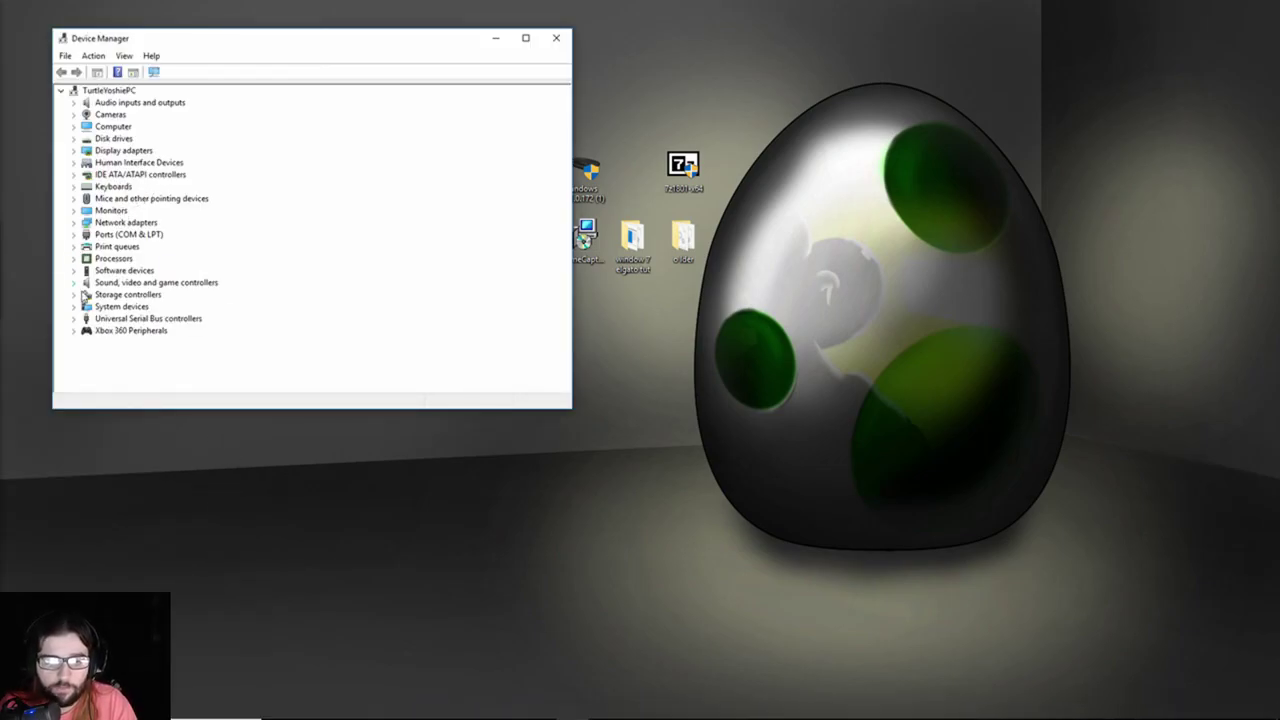
{"action": "left_click", "coordinate": [74, 283]}
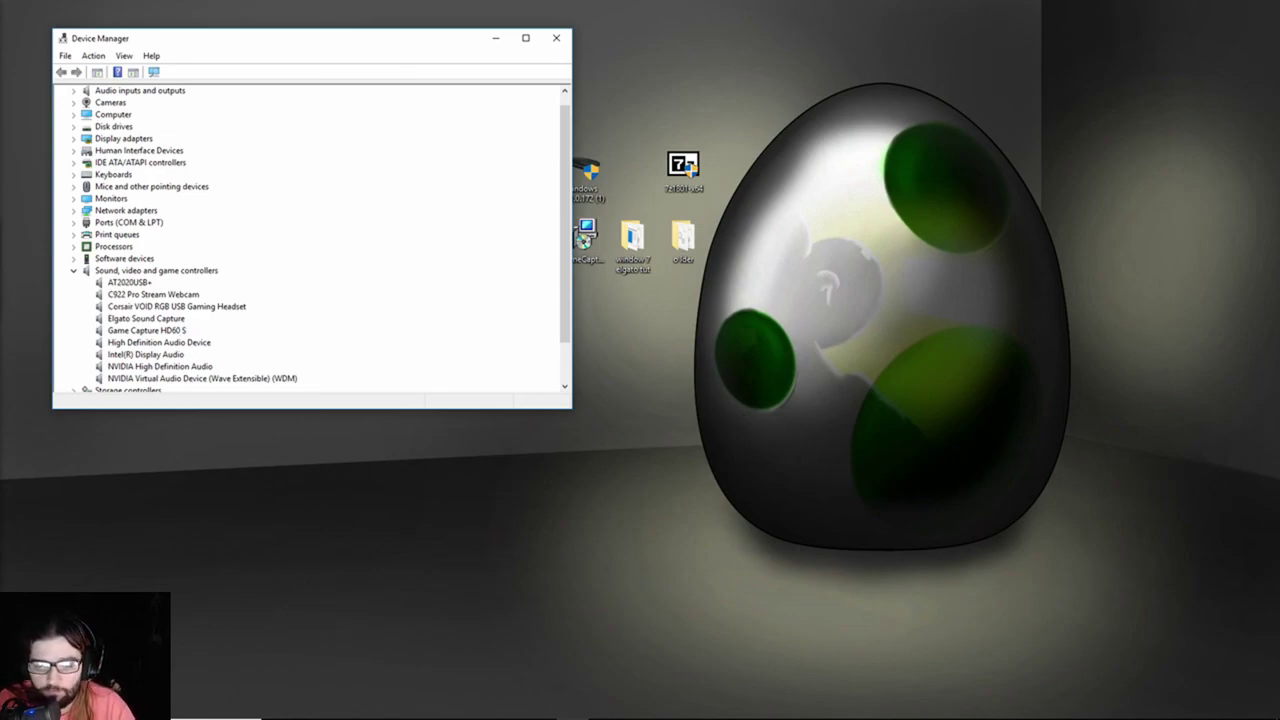
{"action": "left_click", "coordinate": [16, 706]}
{"action": "type", "text": "prog"}
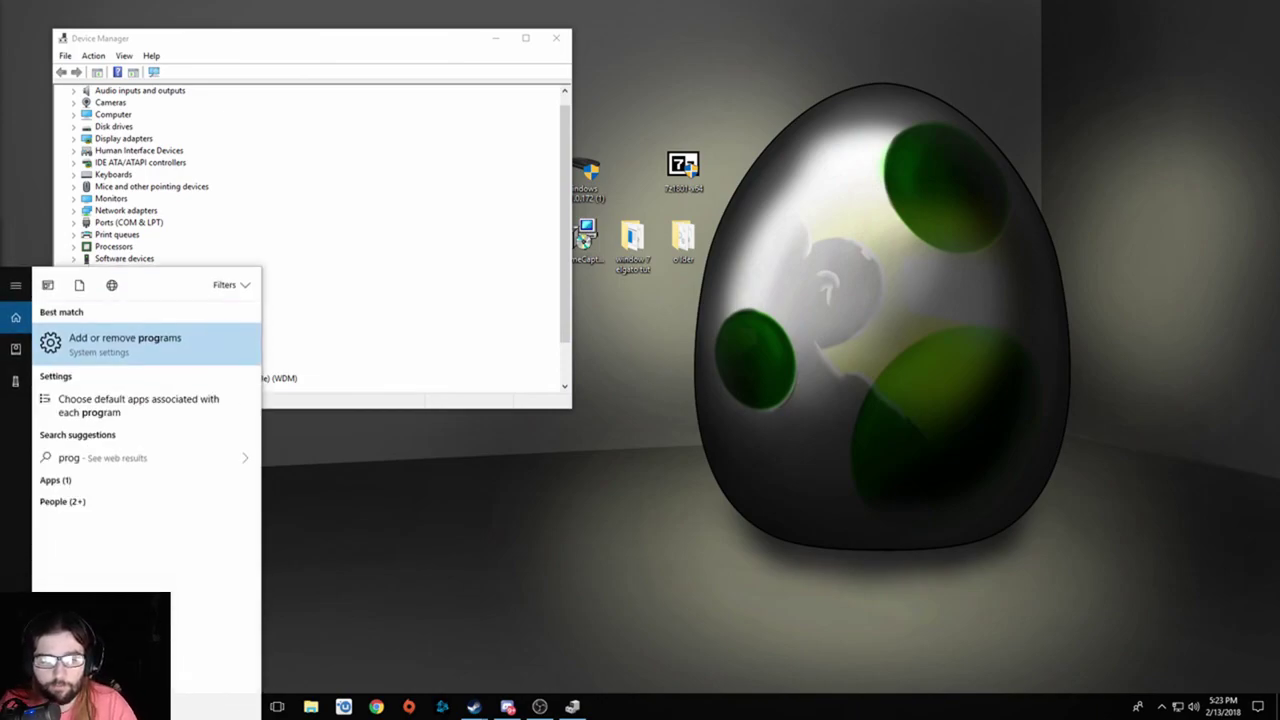
{"action": "key", "text": "Return"}
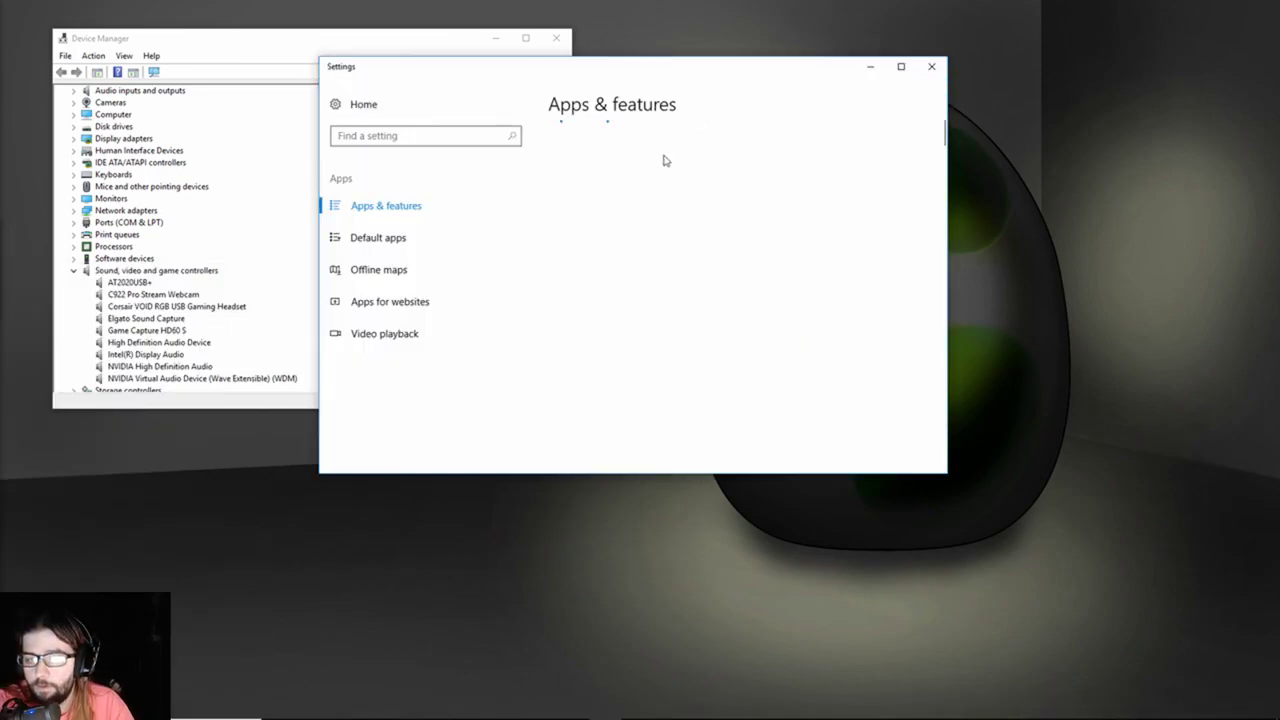
{"action": "scroll", "coordinate": [668, 333], "scroll_direction": "down", "scroll_amount": 1}
{"action": "scroll", "coordinate": [668, 333], "scroll_direction": "down", "scroll_amount": 2}
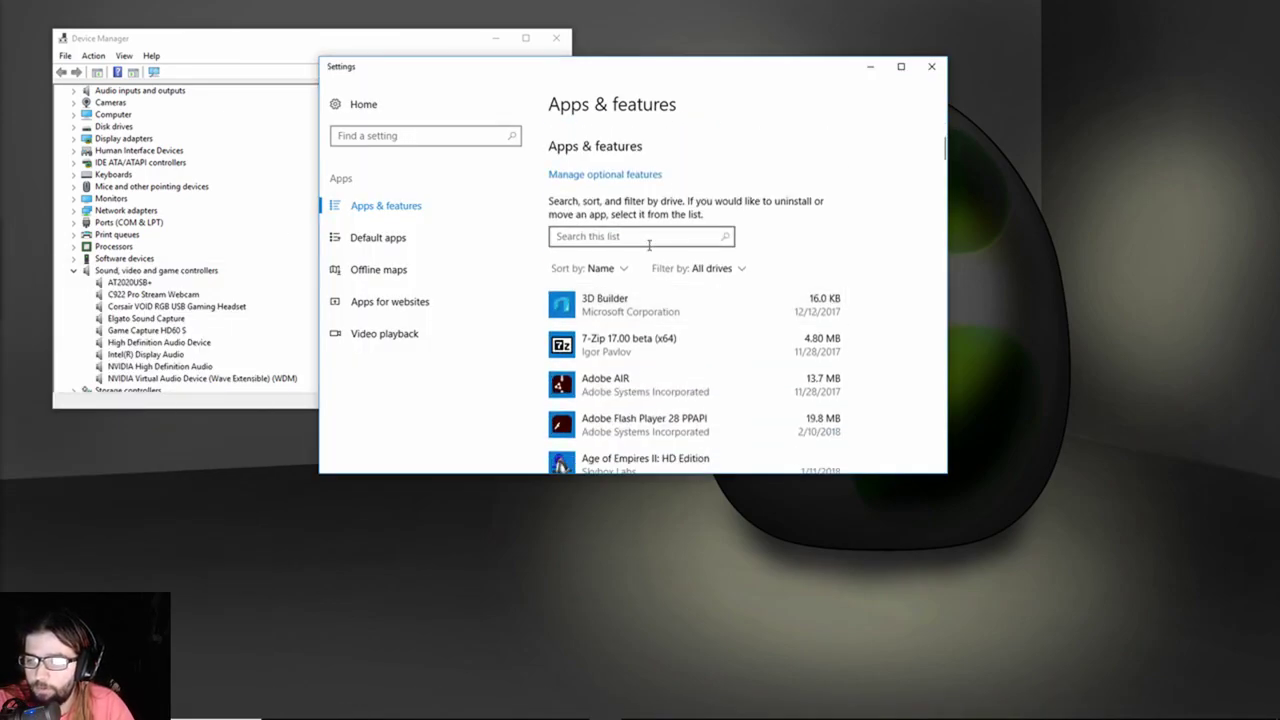
{"action": "left_click", "coordinate": [649, 243]}
{"action": "type", "text": "elga"}
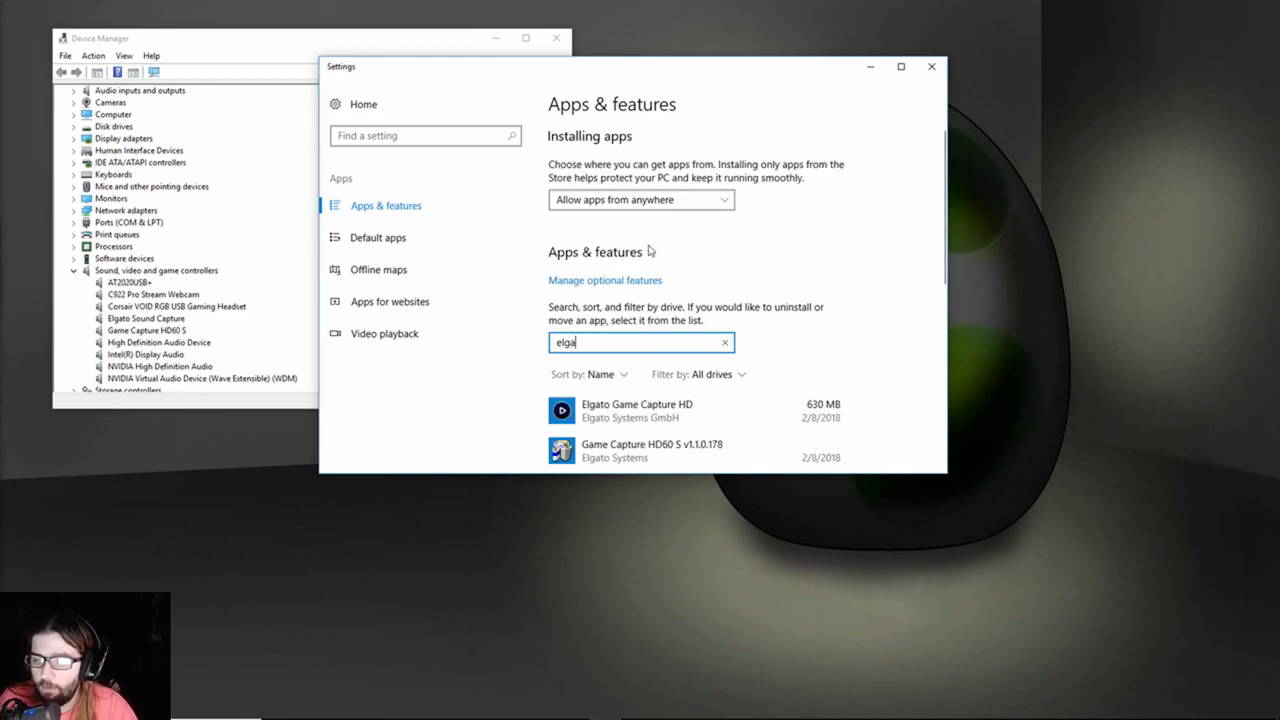
{"action": "scroll", "coordinate": [655, 300], "scroll_direction": "down", "scroll_amount": 2}
{"action": "left_click", "coordinate": [658, 312]}
{"action": "scroll", "coordinate": [641, 344], "scroll_direction": "down", "scroll_amount": 1}
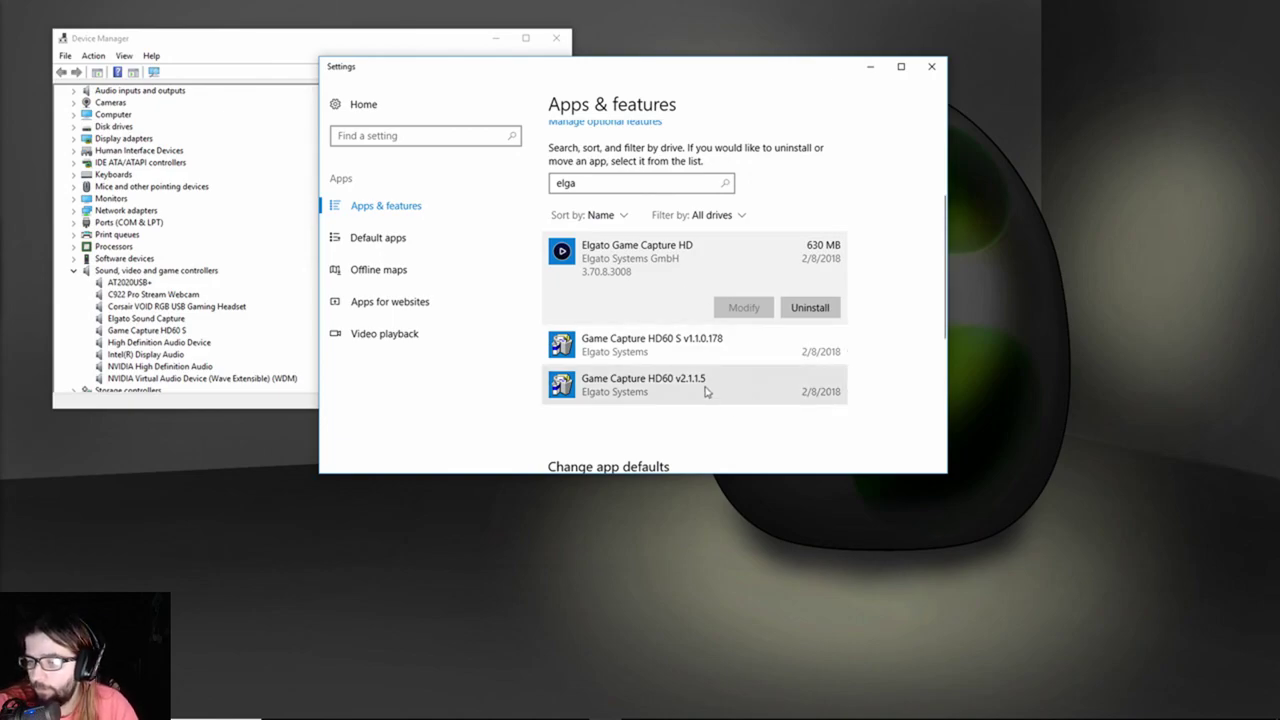
{"action": "left_click", "coordinate": [931, 66]}
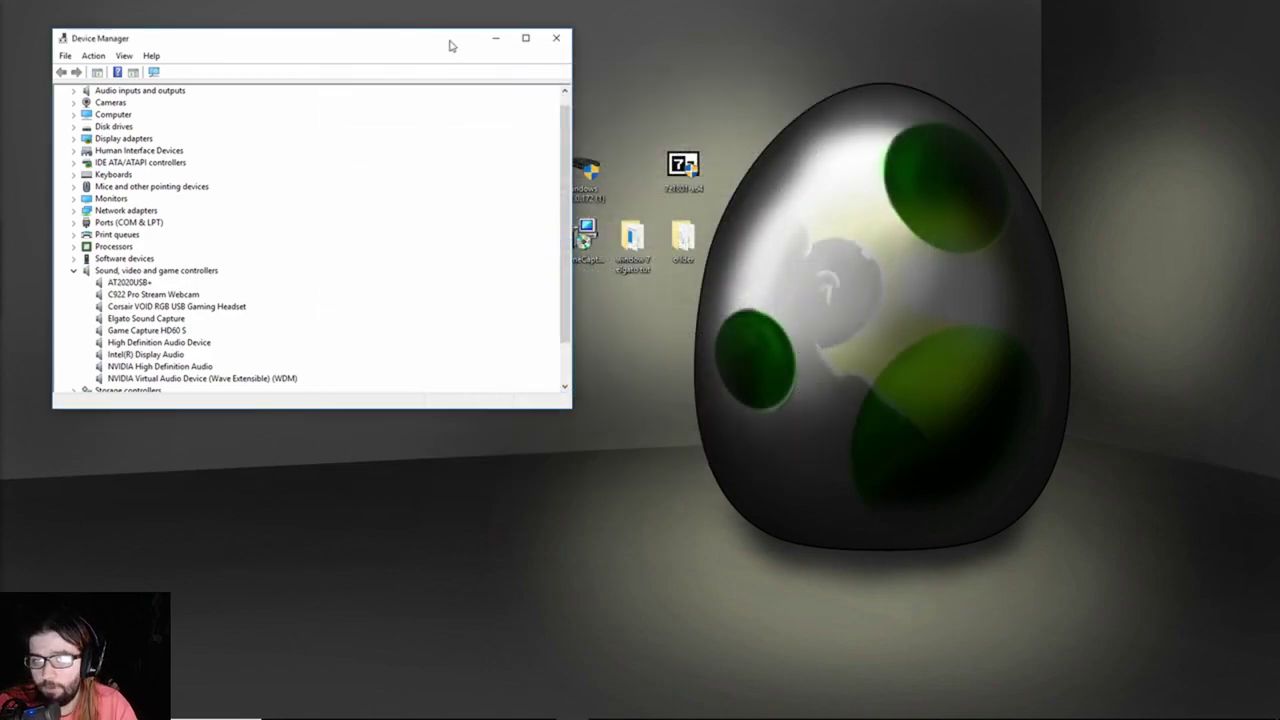
Close the Device Manager window, leaving the desktop with the renamed installers visible.
{"action": "left_click", "coordinate": [556, 38]}
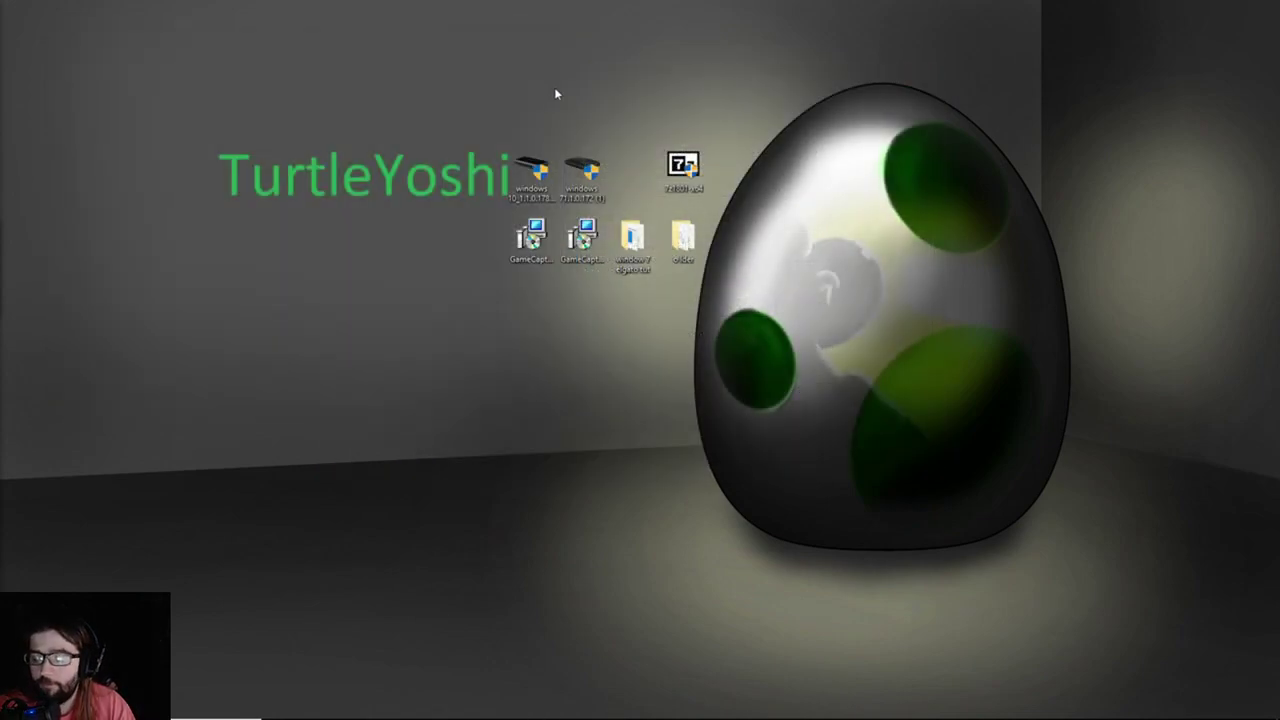